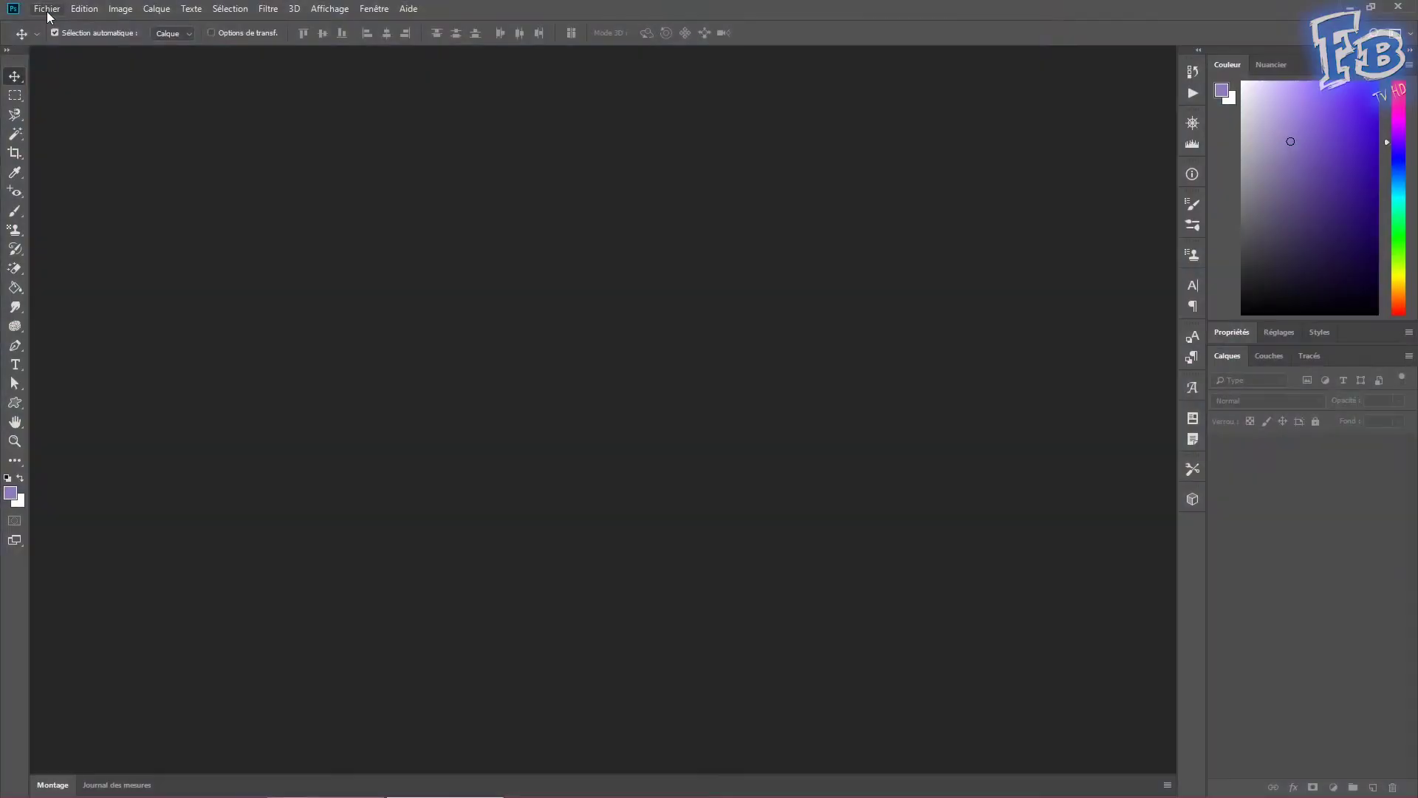
- Start a new document from Fichier > Nouveau and name it 'Nom du doc'
click(47, 8)
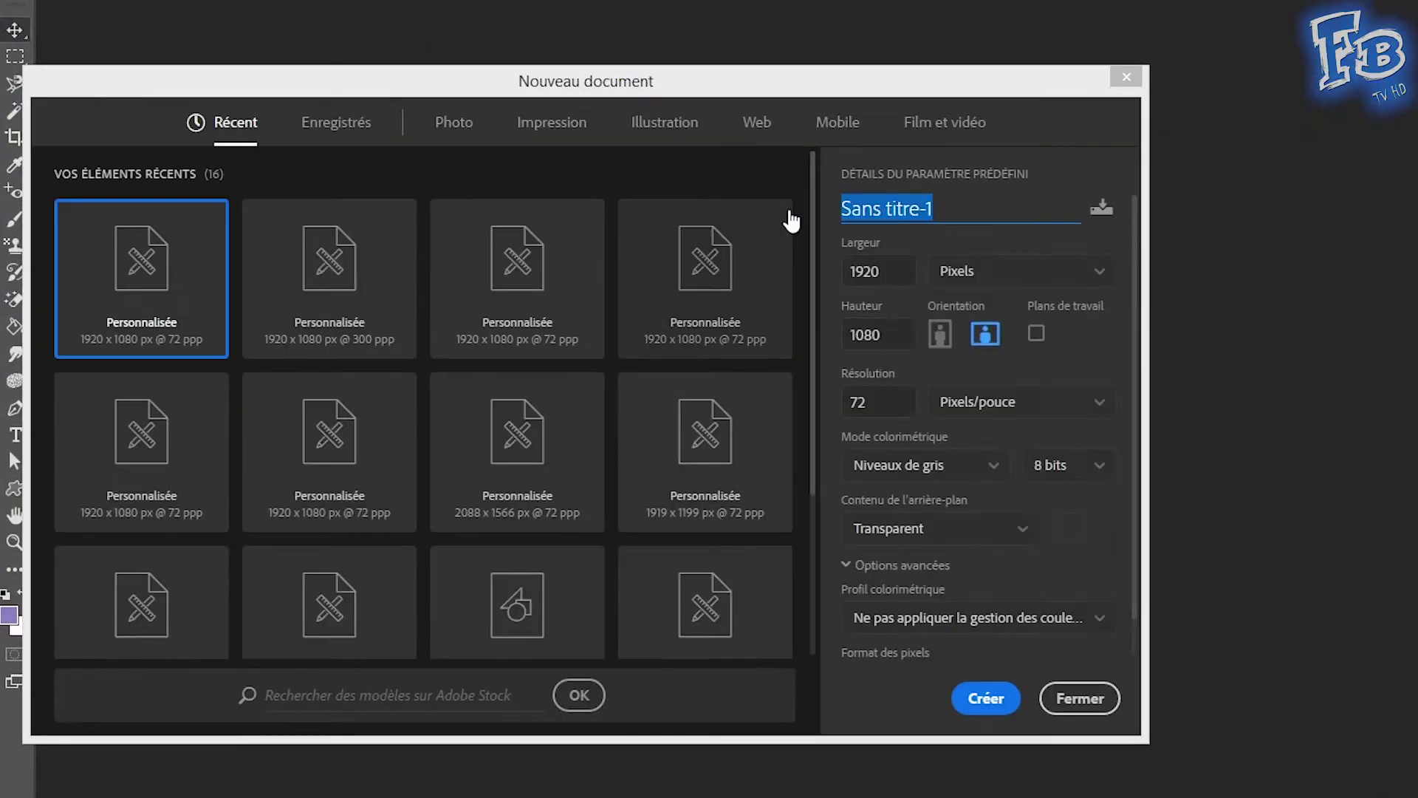
text(N)
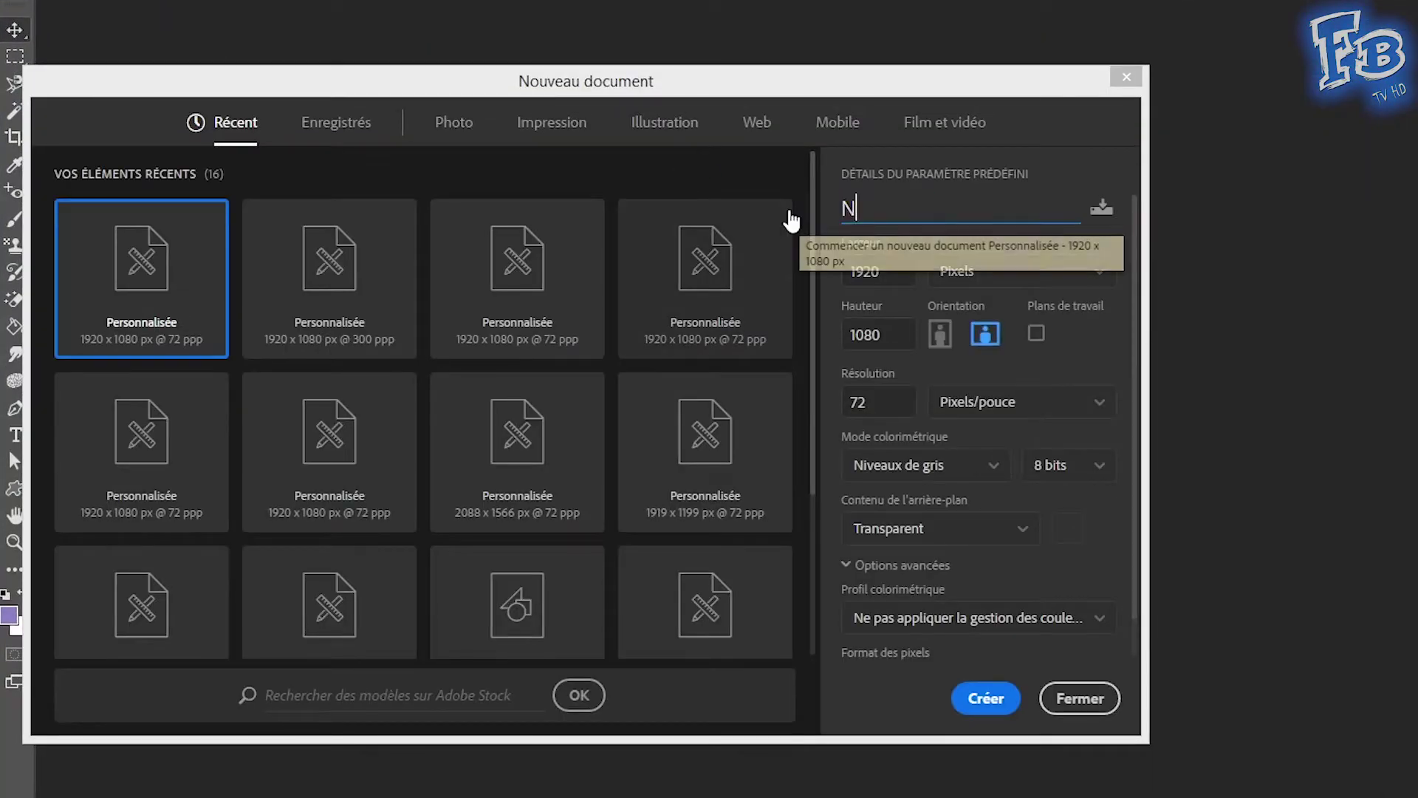
text(om du doc)
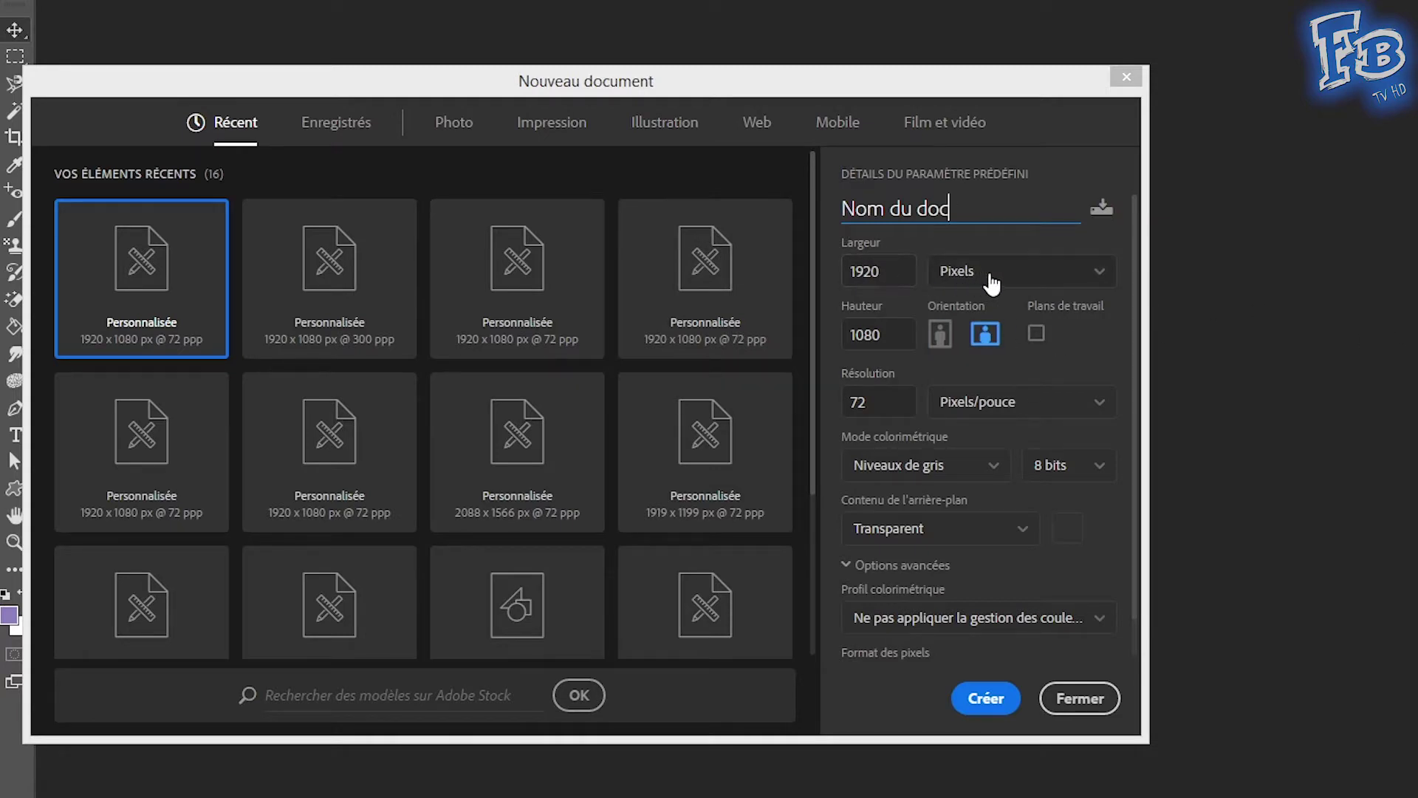
click(1102, 275)
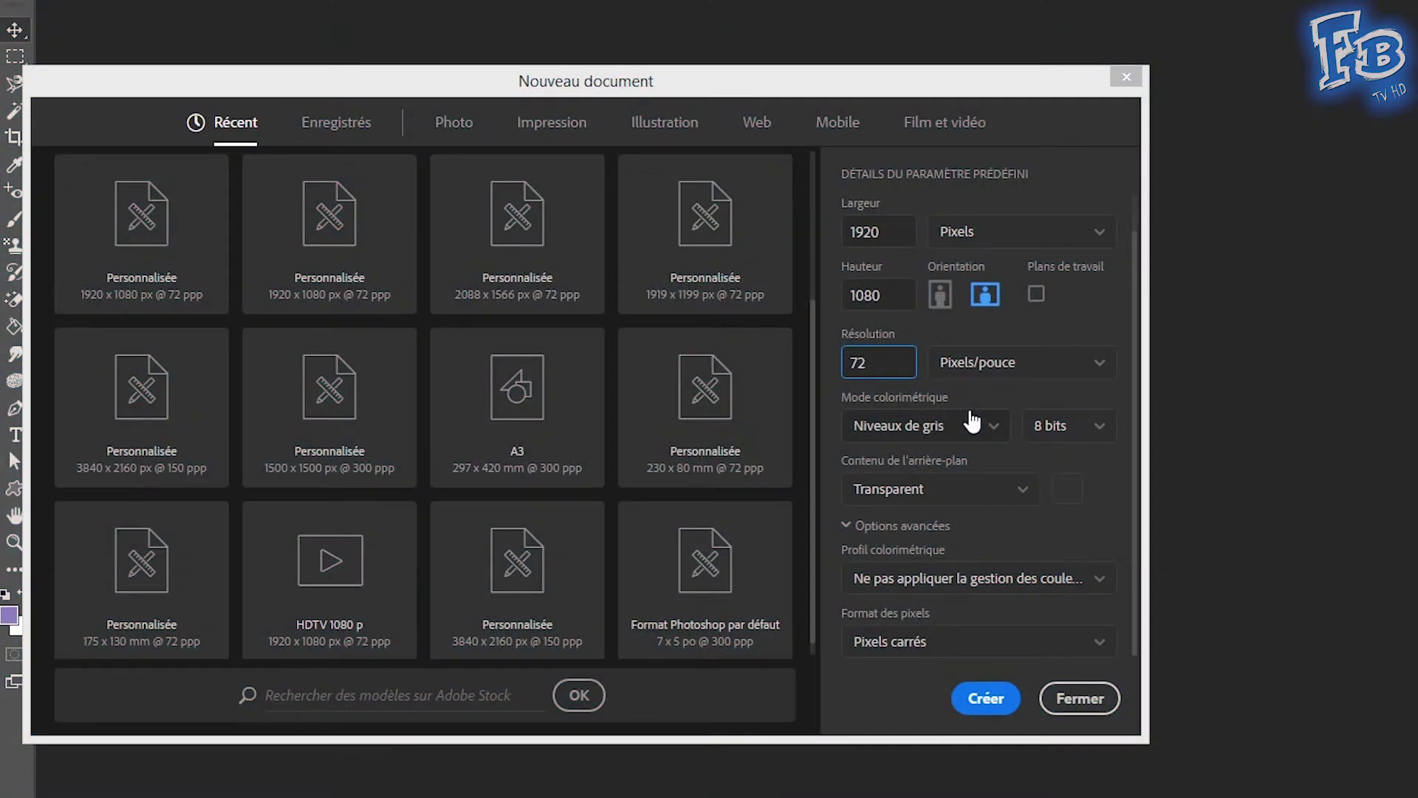
- Switch the colour mode to Couleur RVB and review the bit depth choices
click(966, 424)
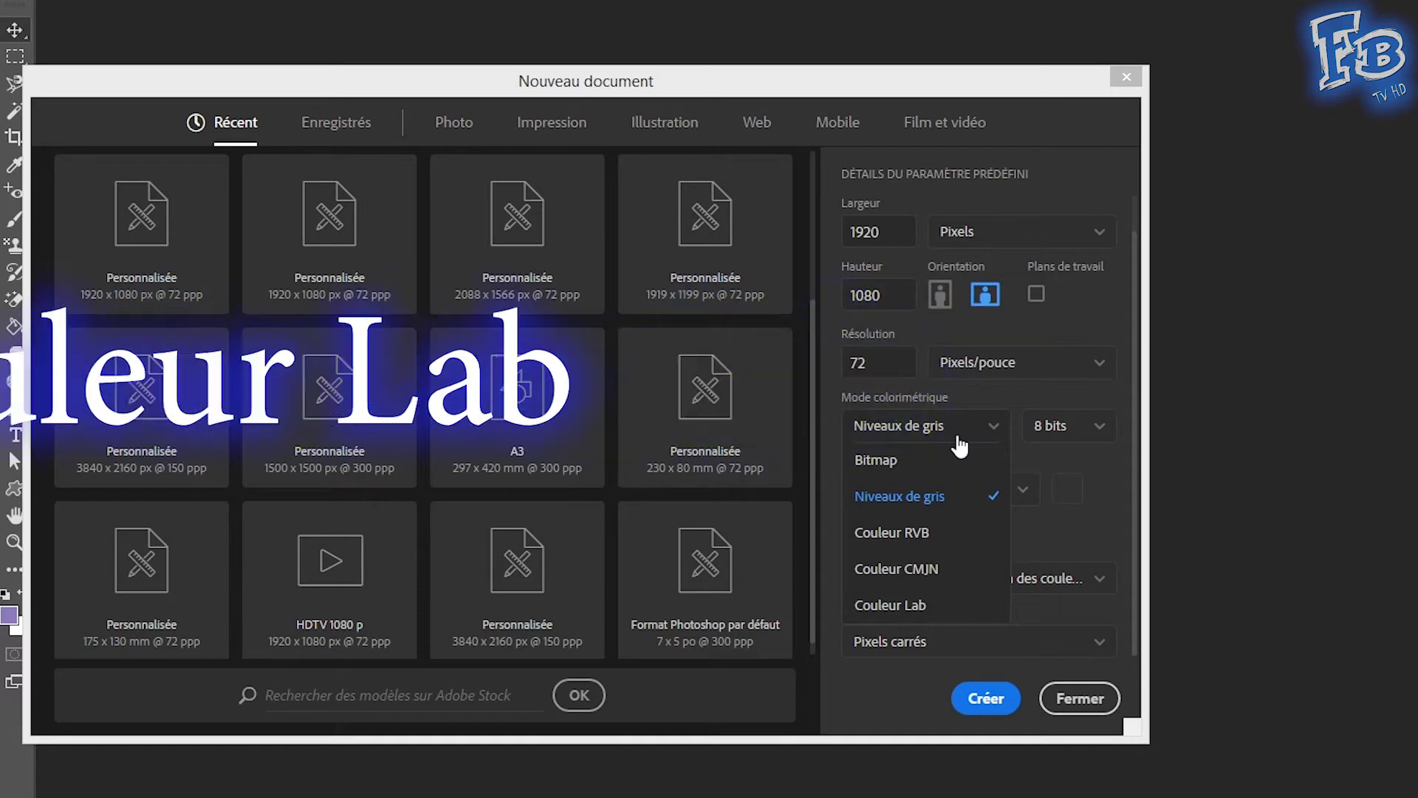
click(908, 532)
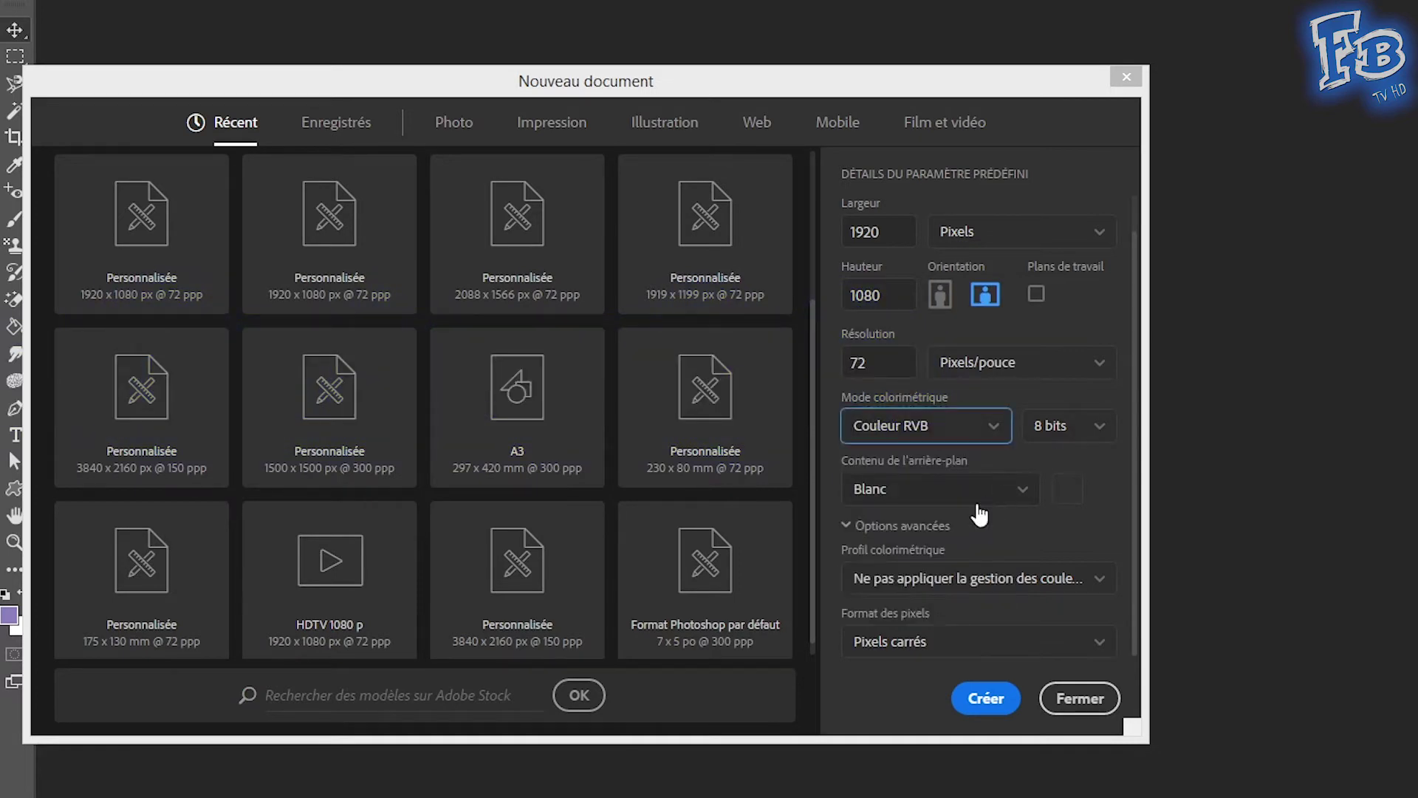
click(1080, 426)
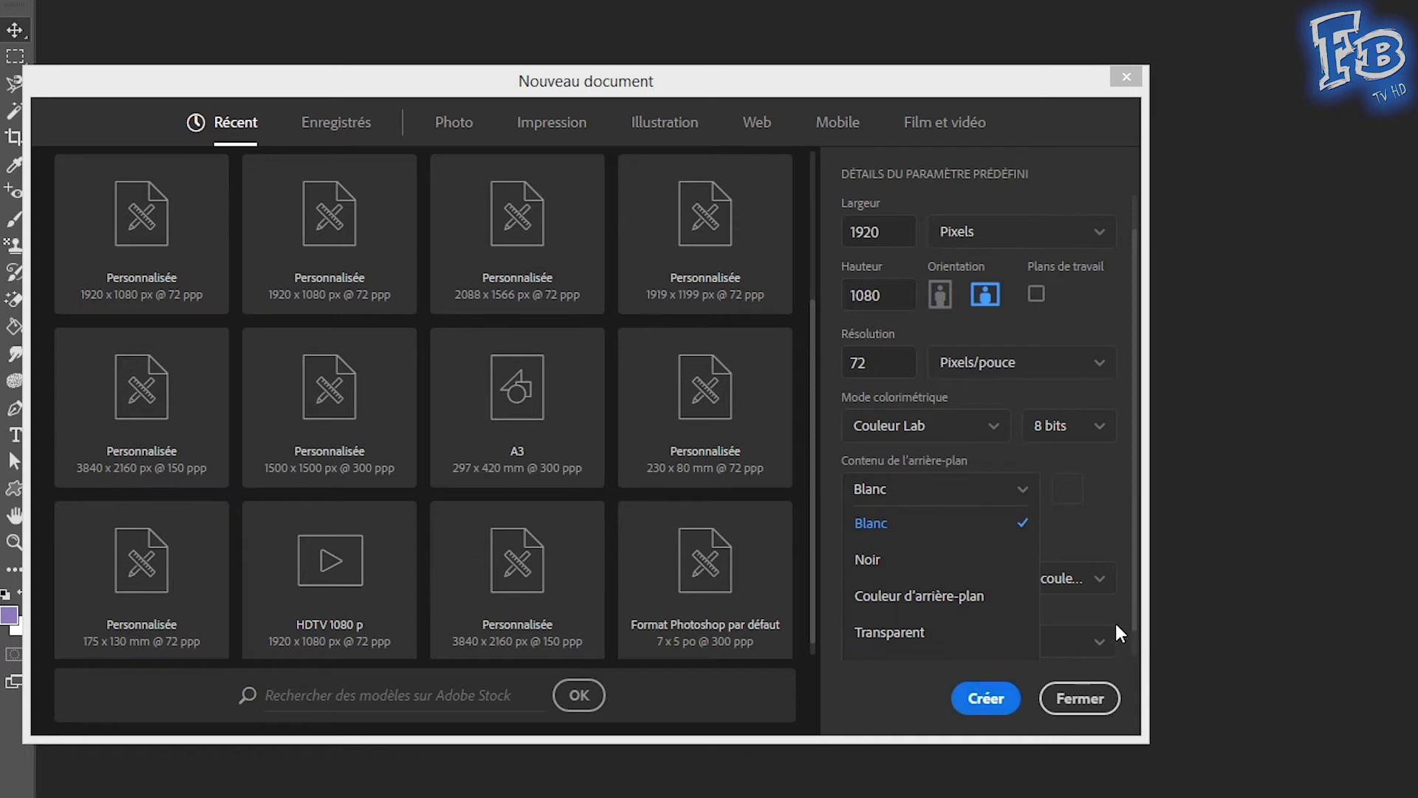
- Try a custom red (ff0000) background colour, then revert the background to Transparent
click(1012, 597)
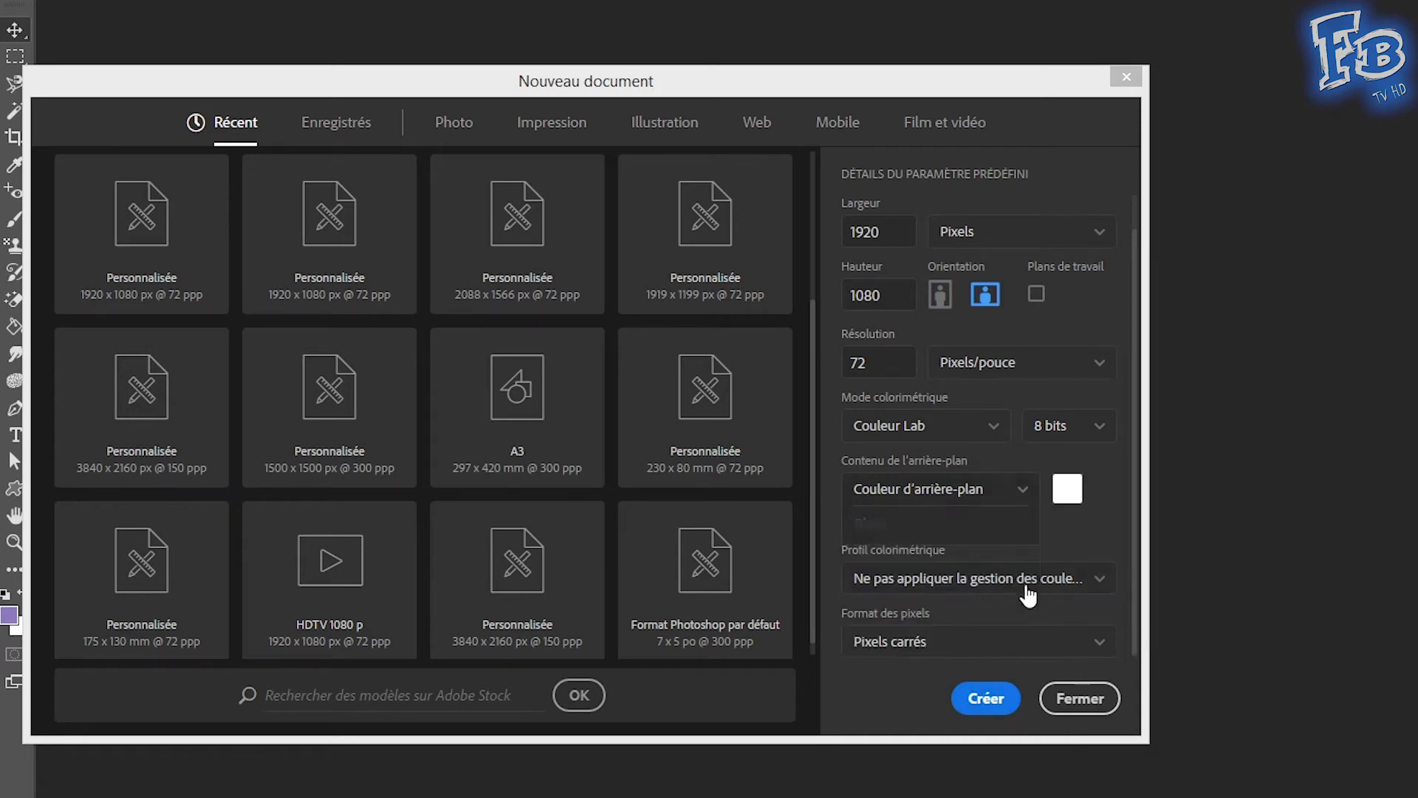
click(1066, 499)
text(ff0000)
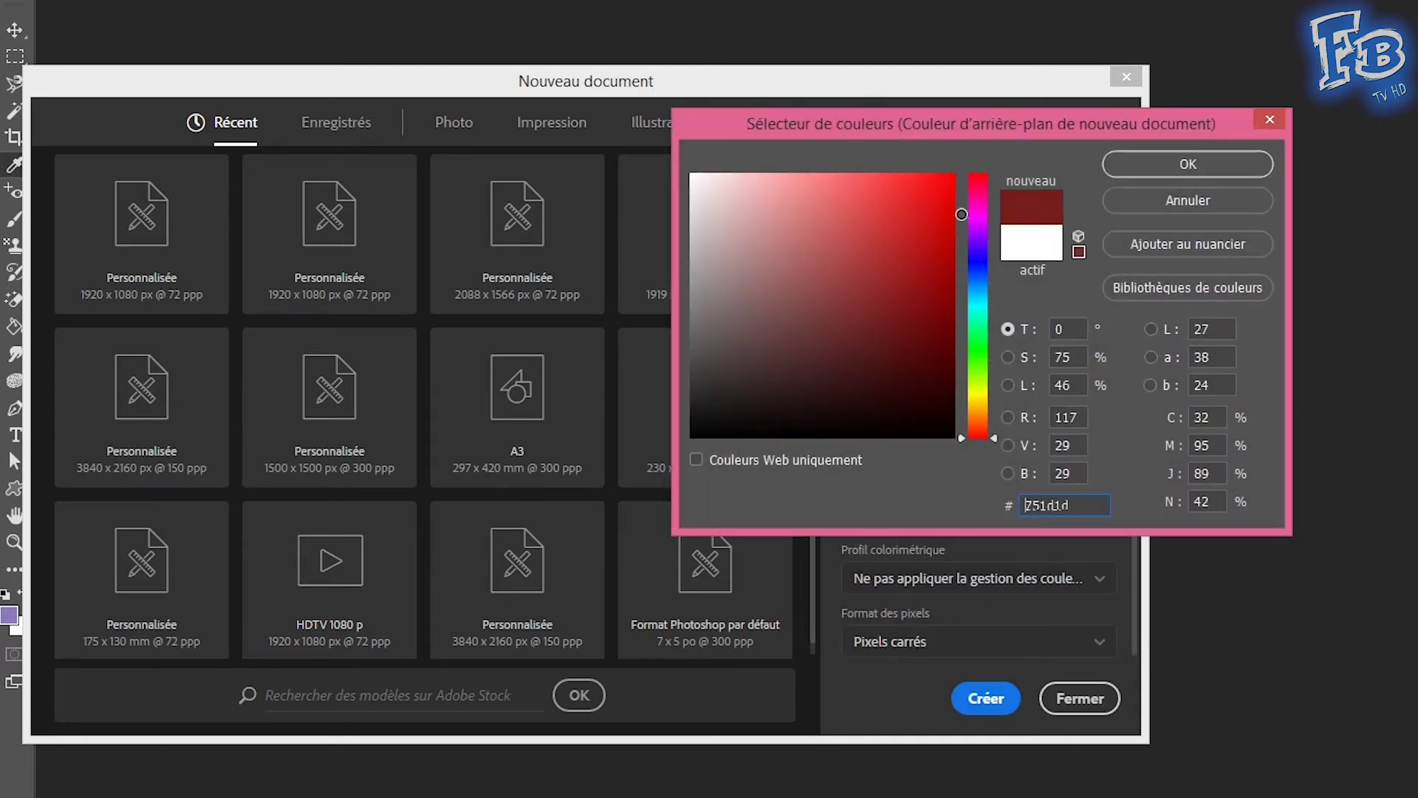
click(1164, 163)
scroll(938, 488, up, 1)
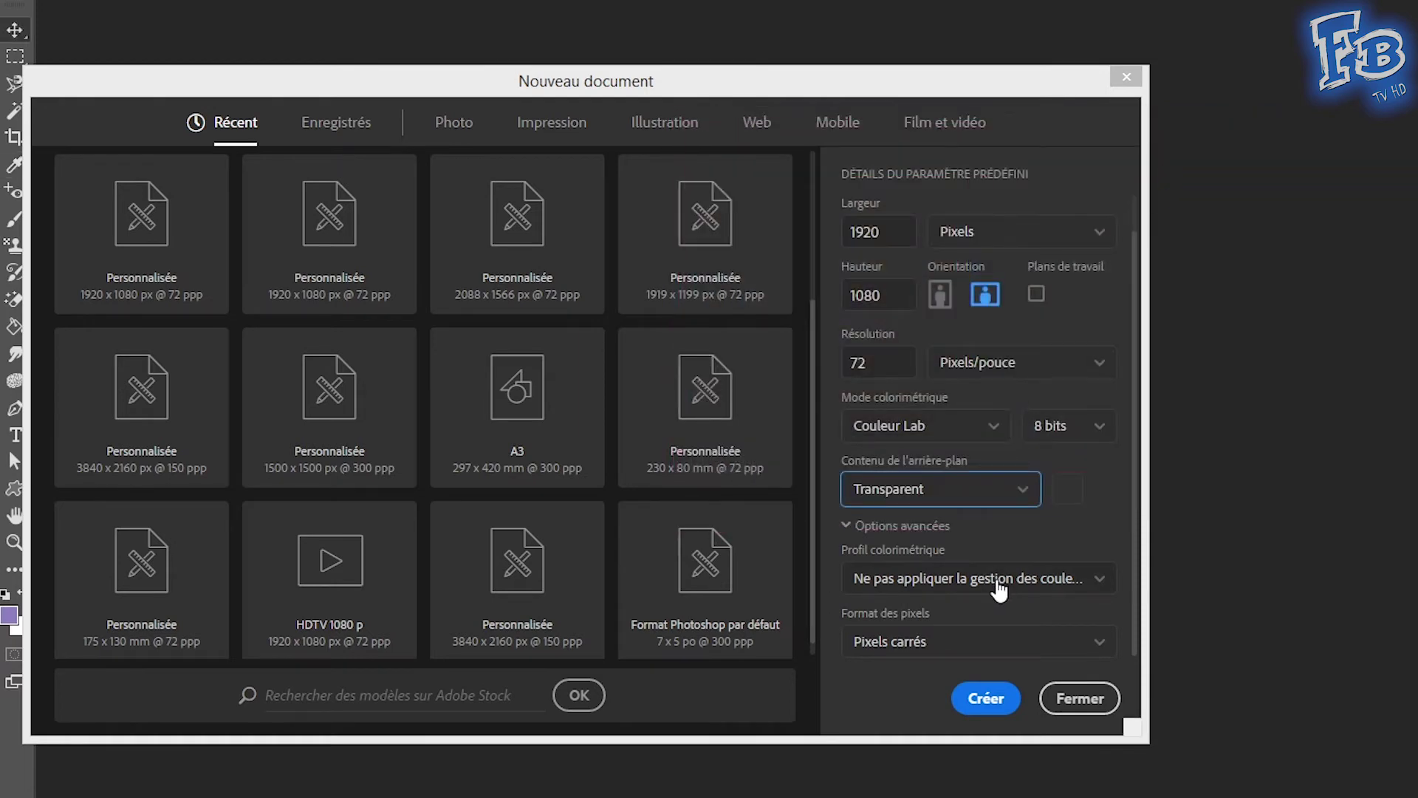
click(982, 583)
click(938, 425)
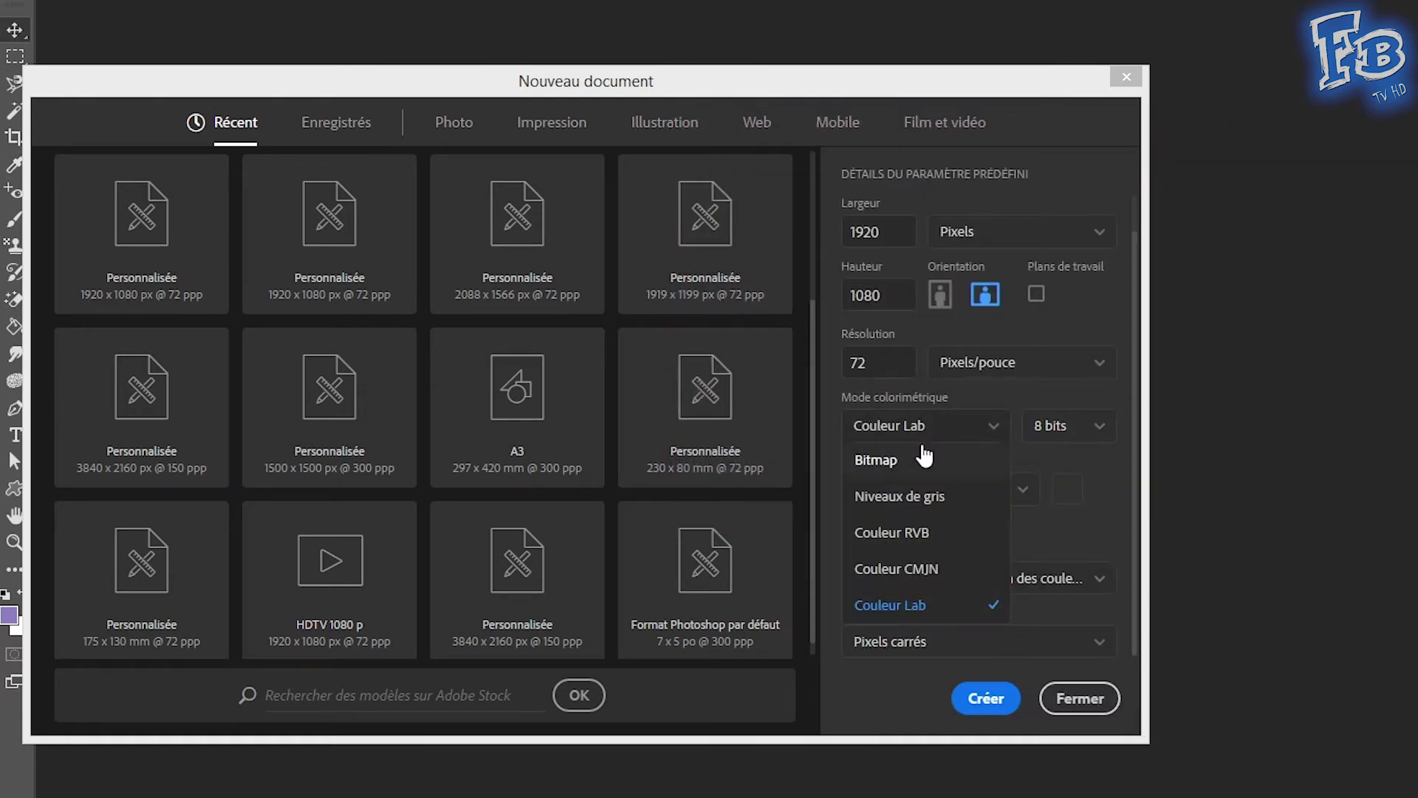
- Try Bitmap, then Niveaux de gris, reviewing each mode's colour profiles and backgrounds
click(886, 453)
click(961, 565)
click(921, 494)
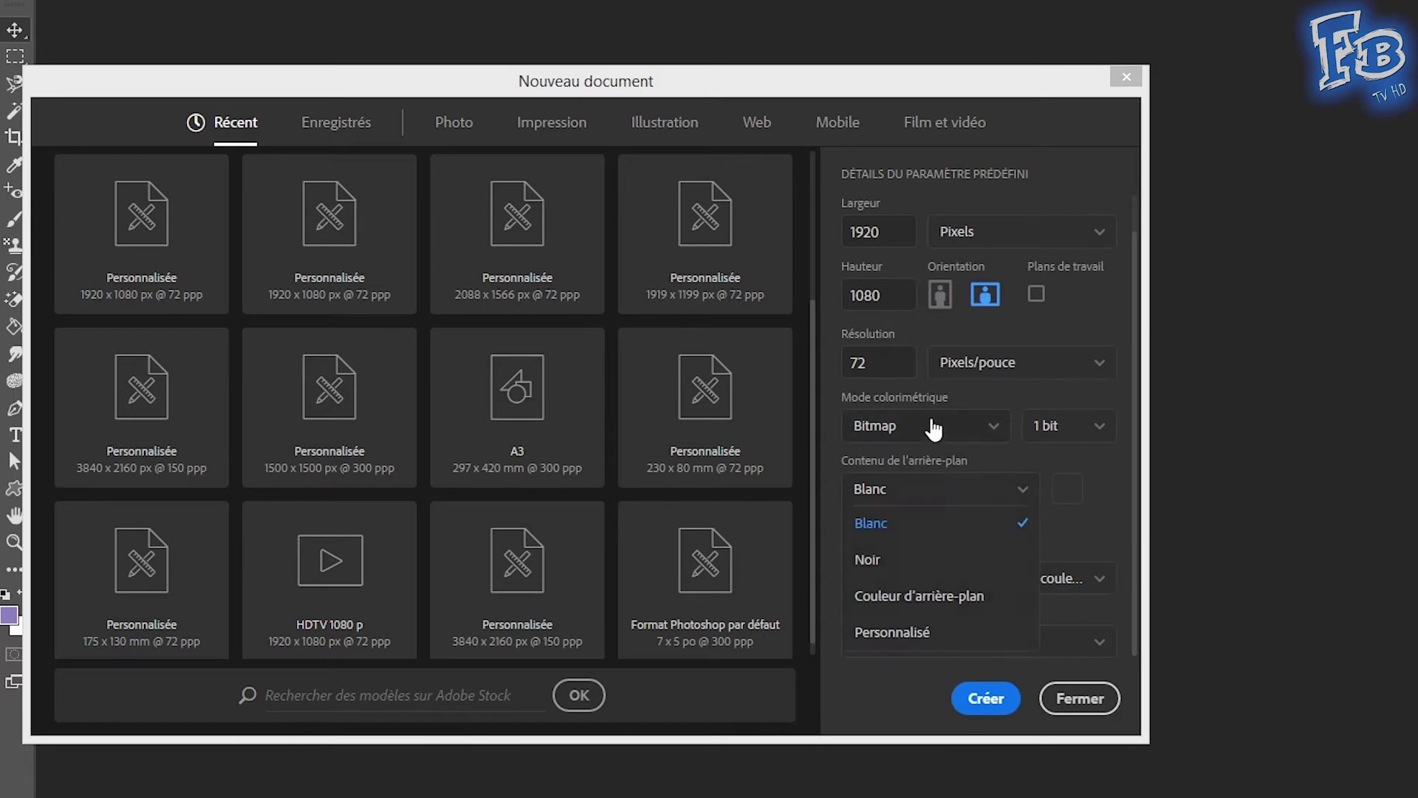
click(933, 421)
click(921, 495)
click(1000, 590)
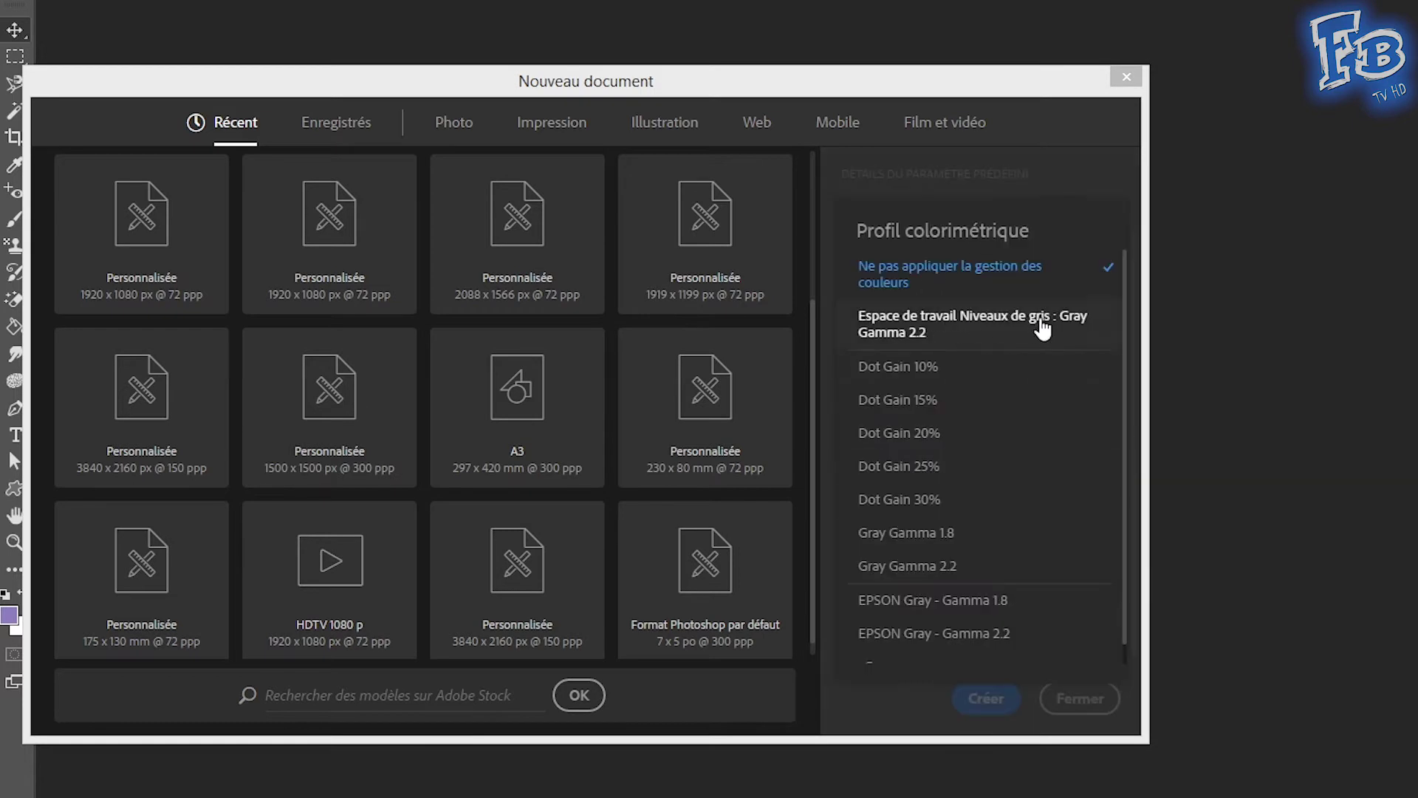
scroll(931, 403, down, 1)
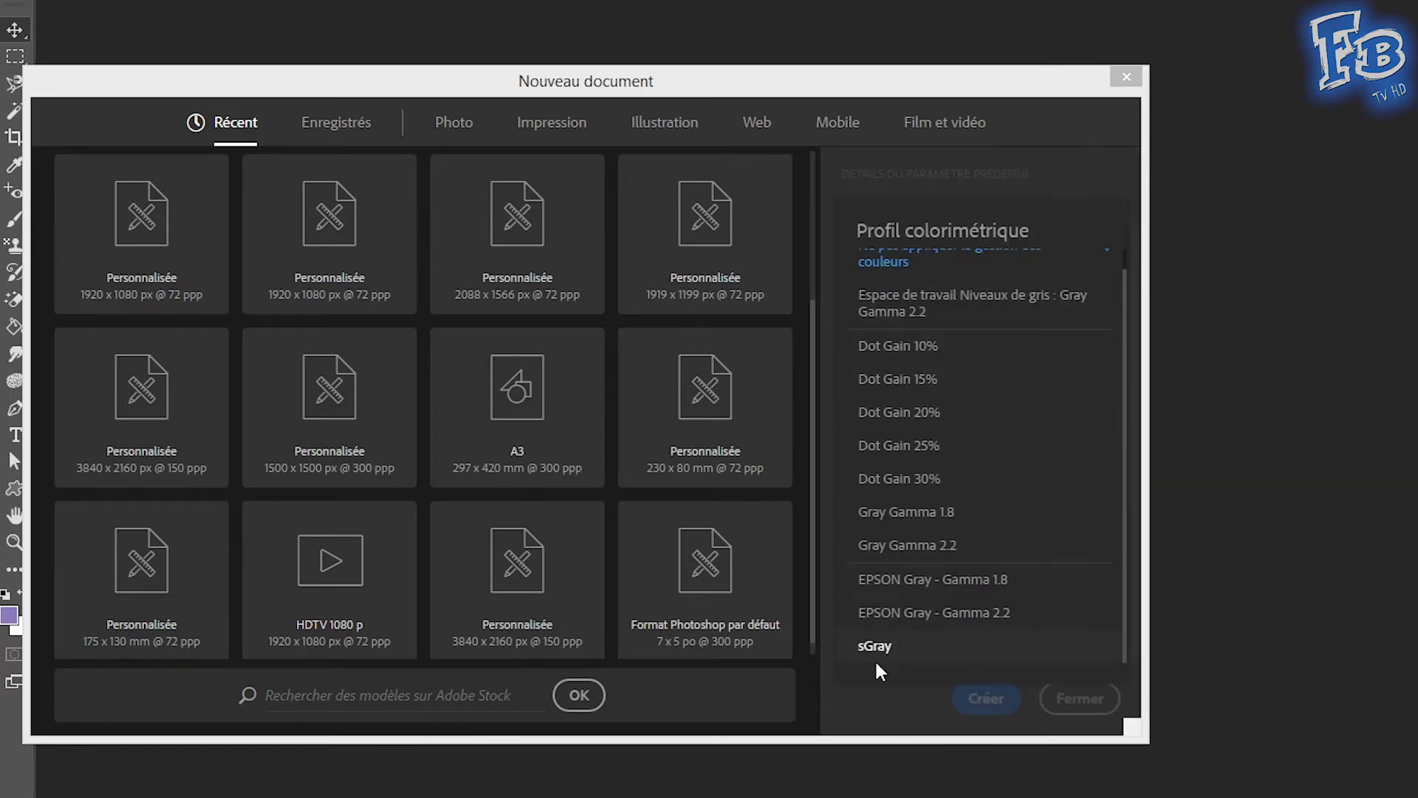
click(866, 689)
- Switch to Couleur RVB and browse the available RGB colour profiles
click(943, 436)
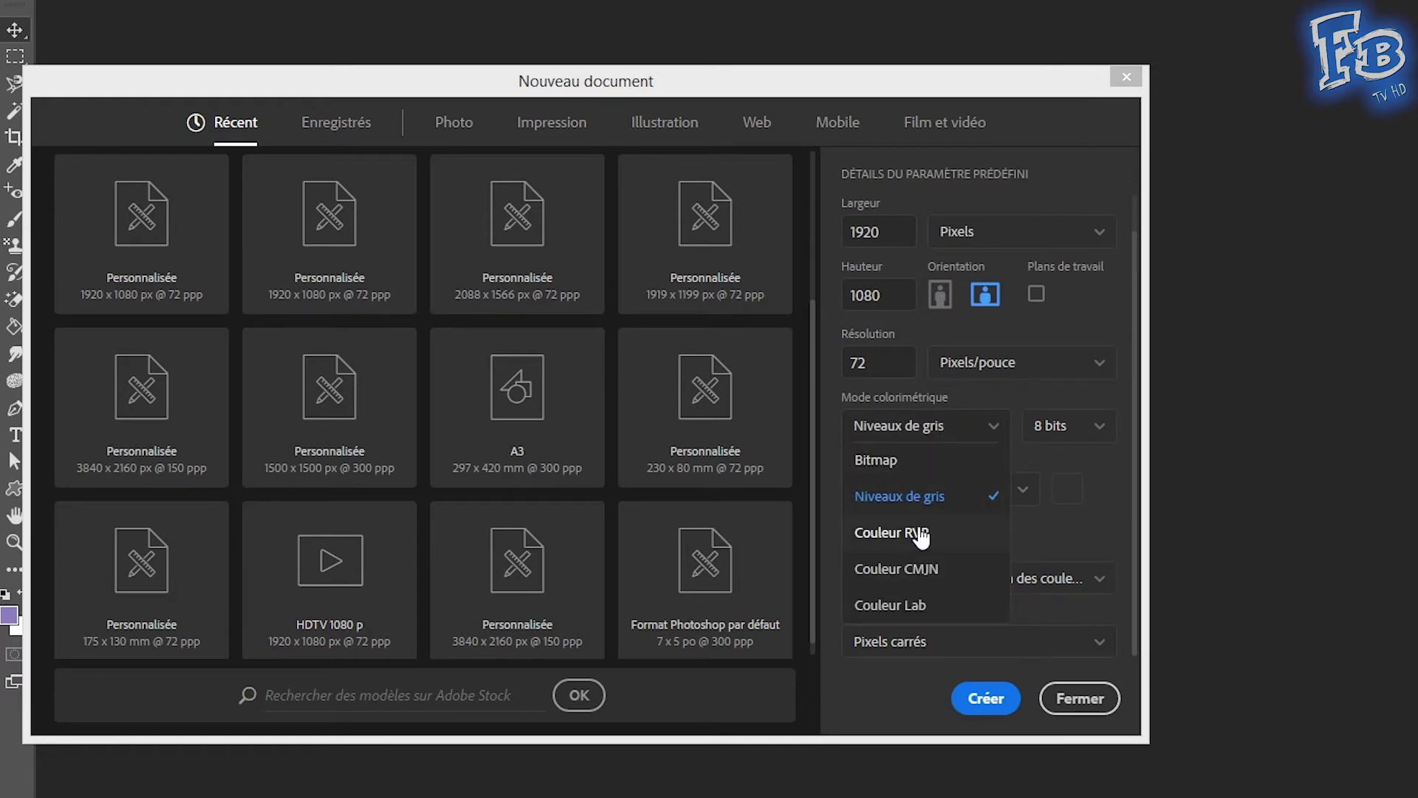
click(982, 535)
click(987, 579)
scroll(1064, 343, down, 3)
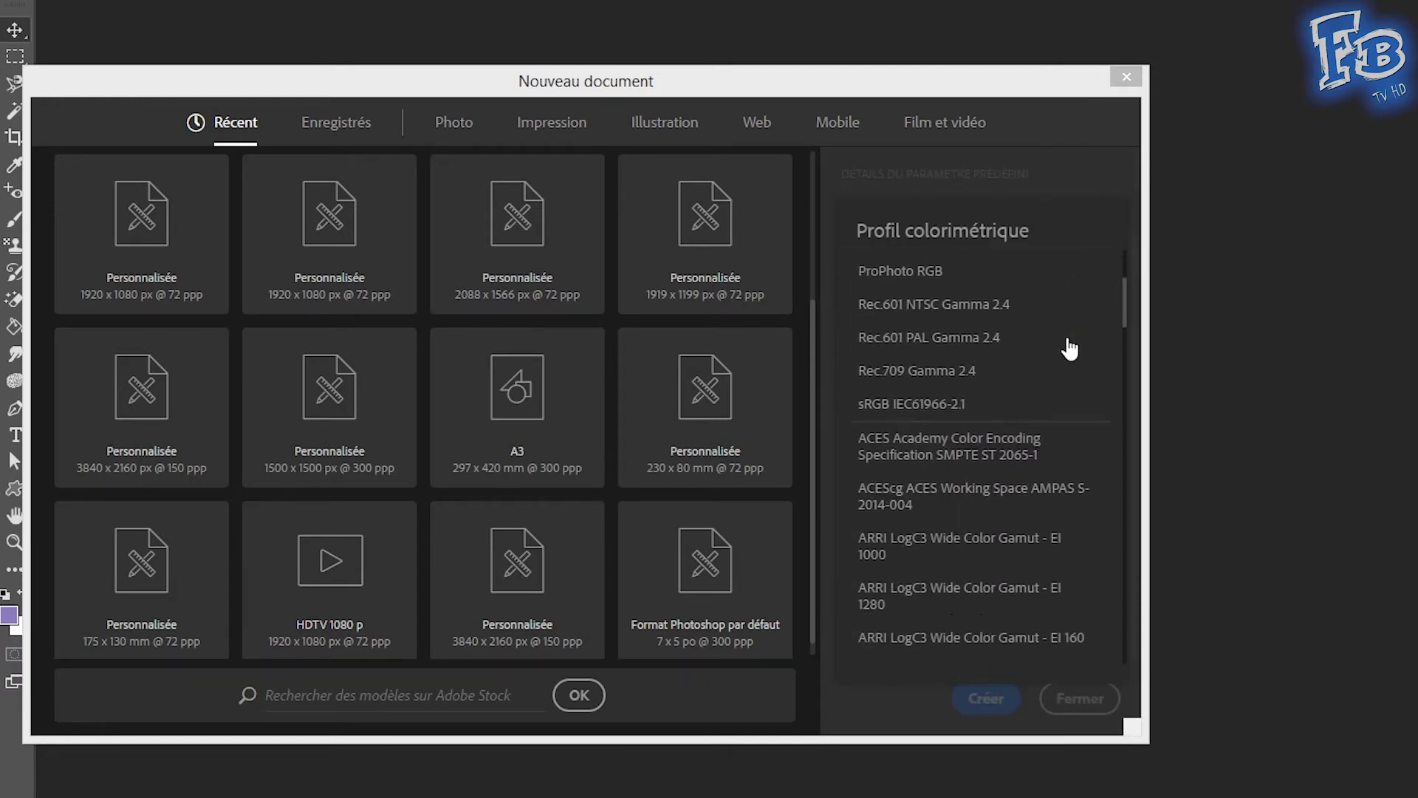
scroll(1063, 344, down, 3)
scroll(1067, 346, down, 1)
scroll(1069, 347, down, 3)
scroll(1068, 347, down, 3)
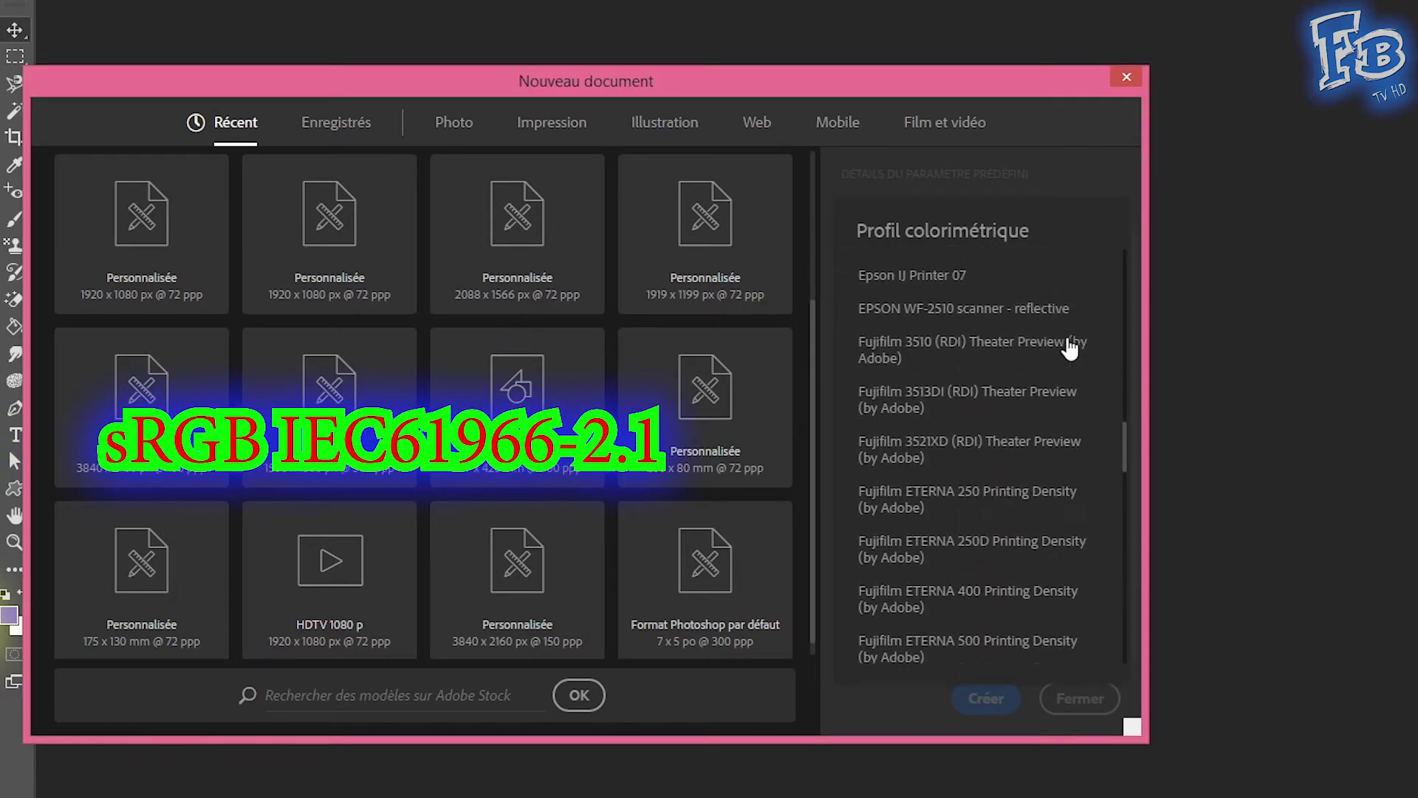
scroll(1068, 347, down, 3)
scroll(1069, 349, down, 3)
scroll(1068, 347, down, 5)
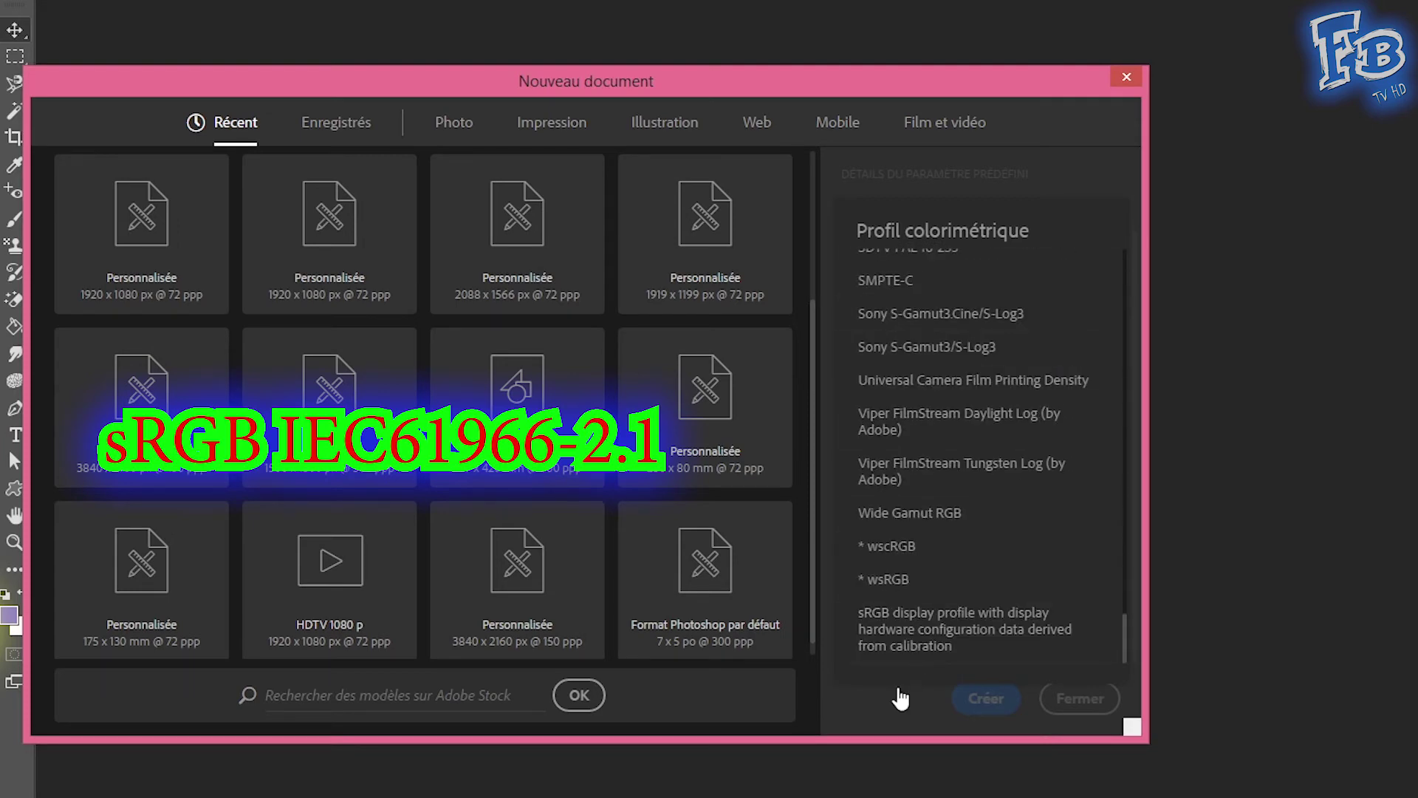
click(1028, 627)
- Review the CMJN profiles, then settle on Couleur Lab with a white background
click(932, 440)
click(932, 570)
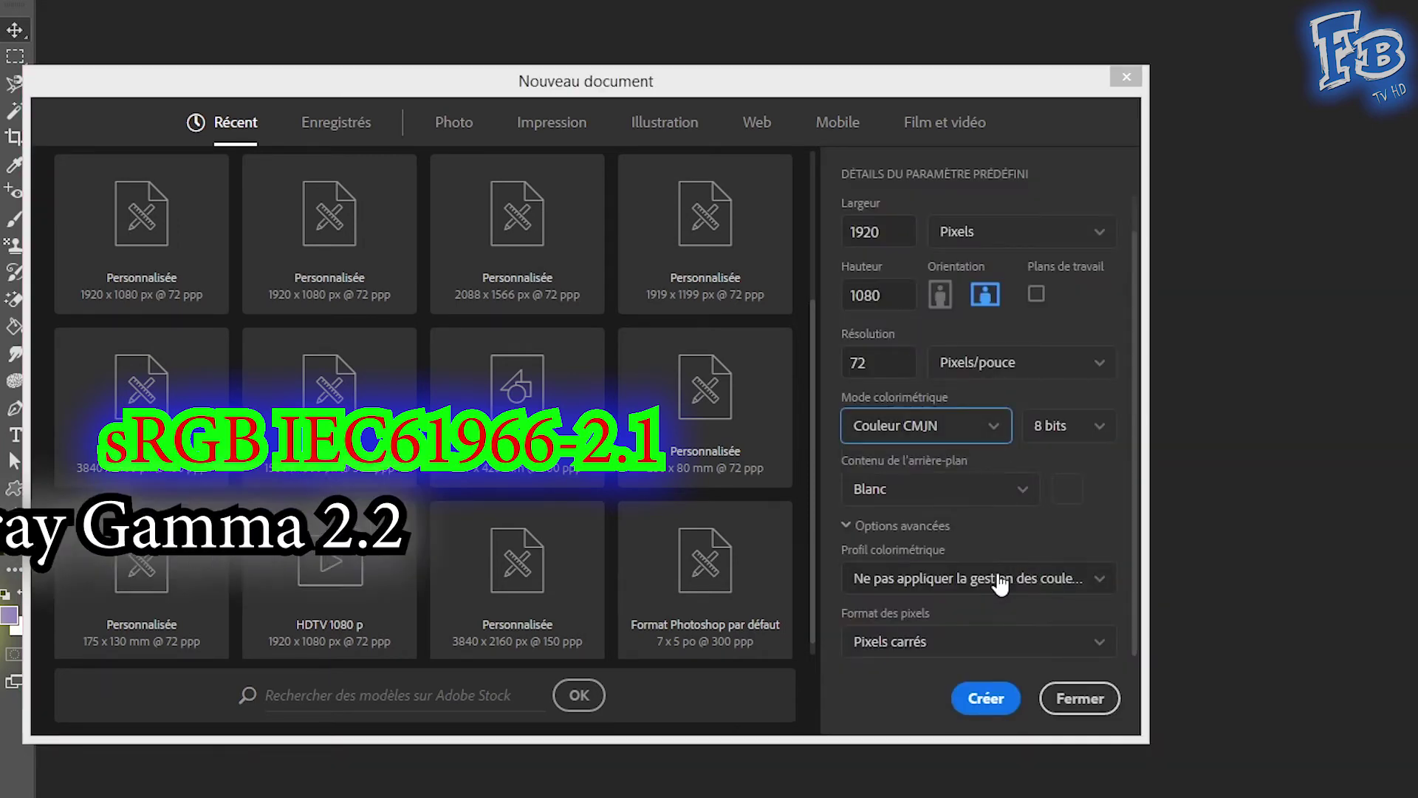
click(1000, 579)
scroll(1045, 355, down, 2)
scroll(1045, 354, down, 2)
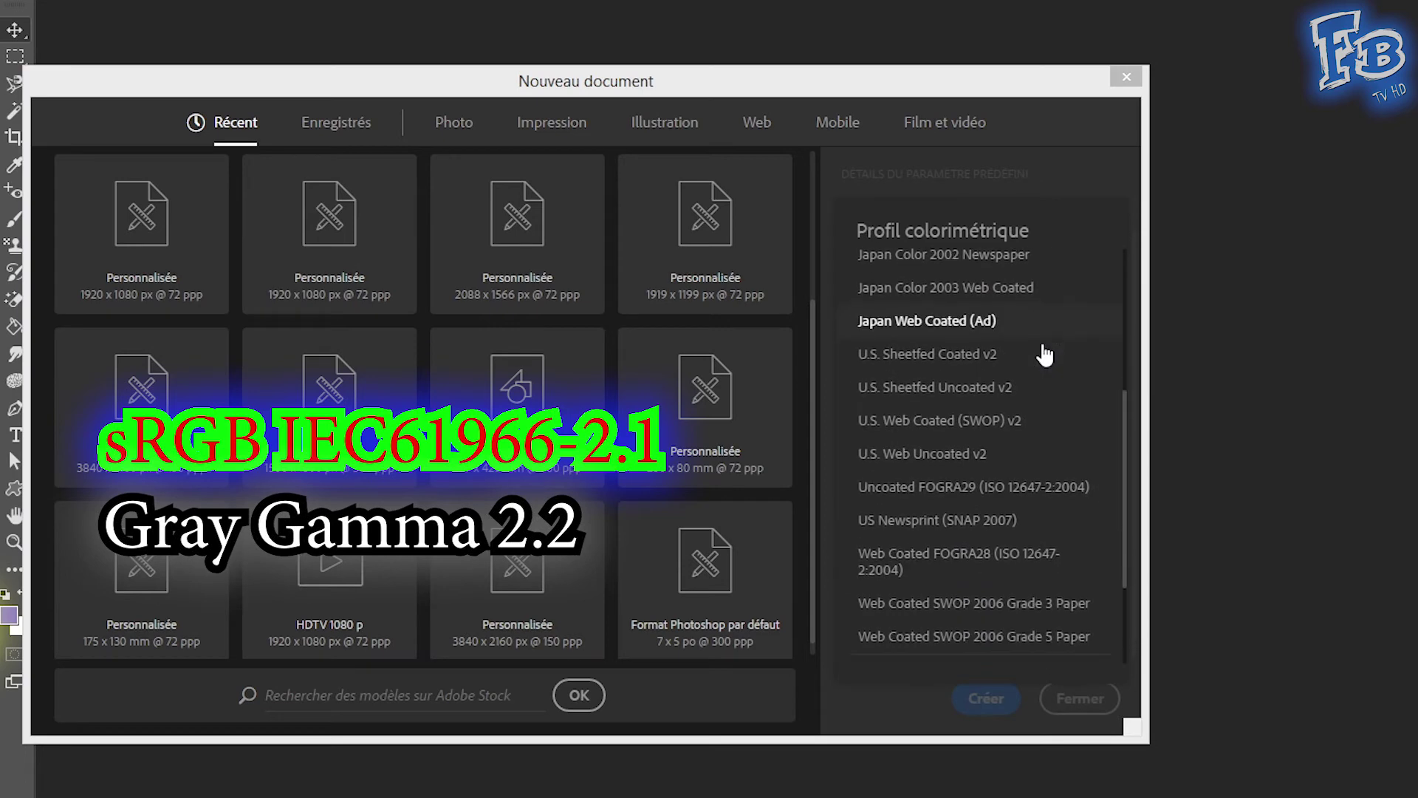
scroll(1019, 349, down, 2)
click(909, 713)
click(953, 496)
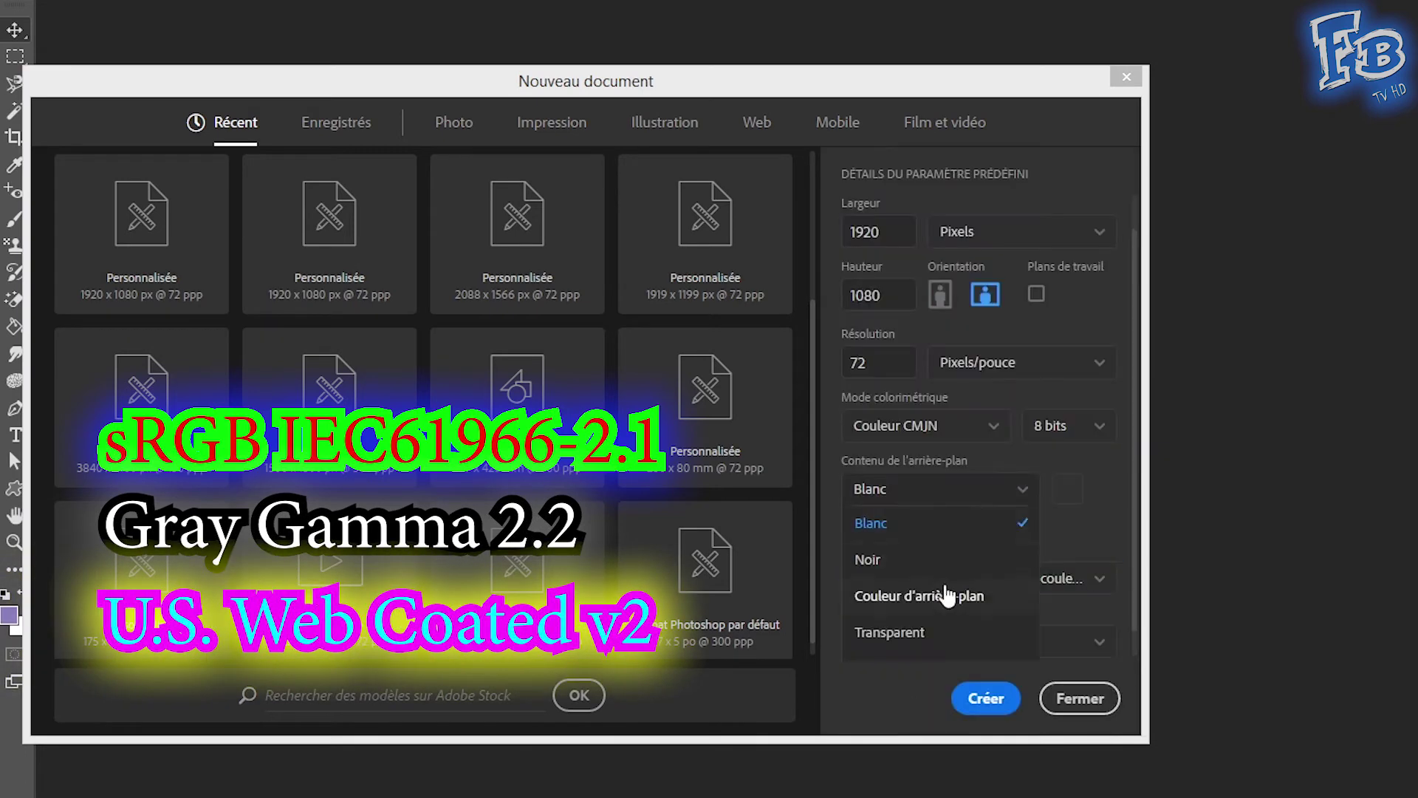
click(941, 443)
click(942, 617)
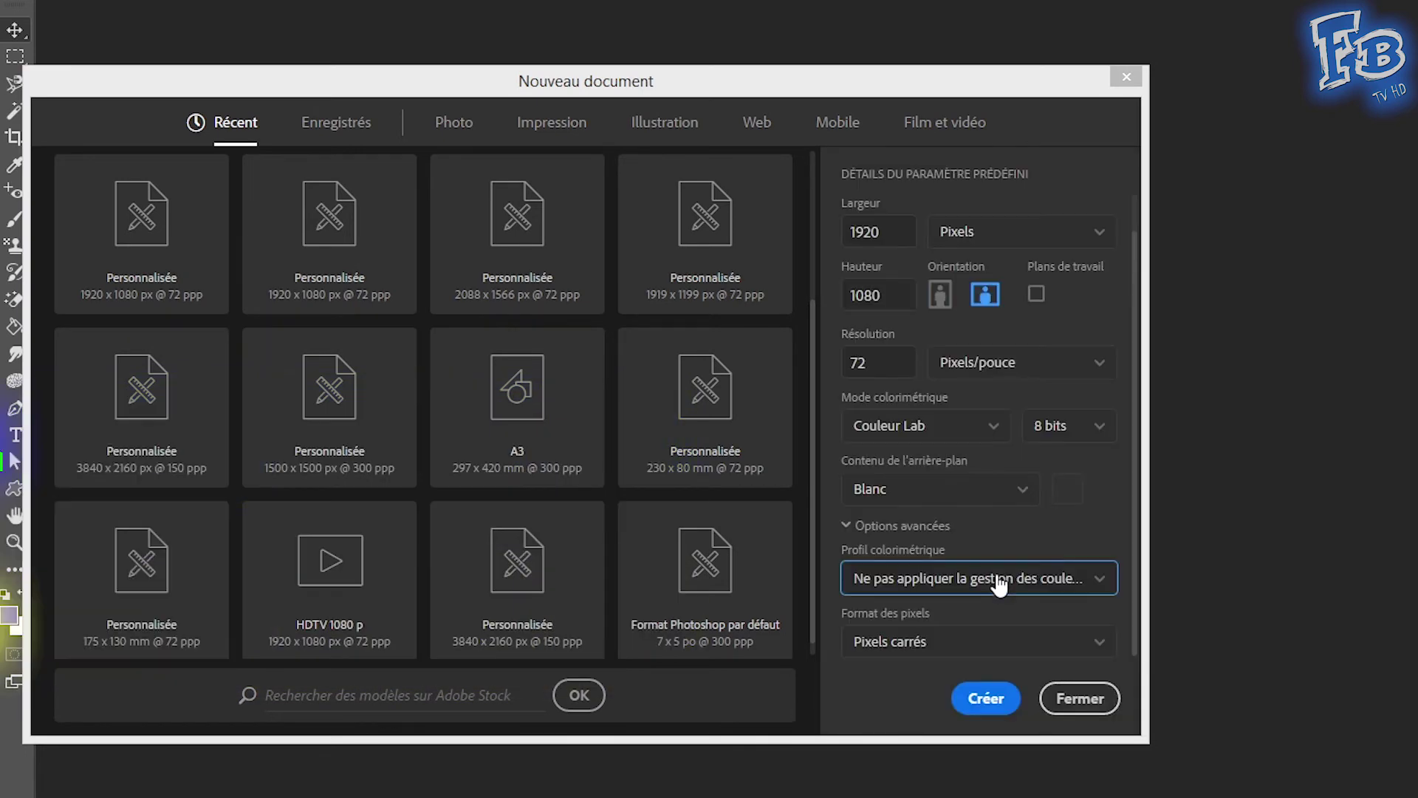
click(959, 647)
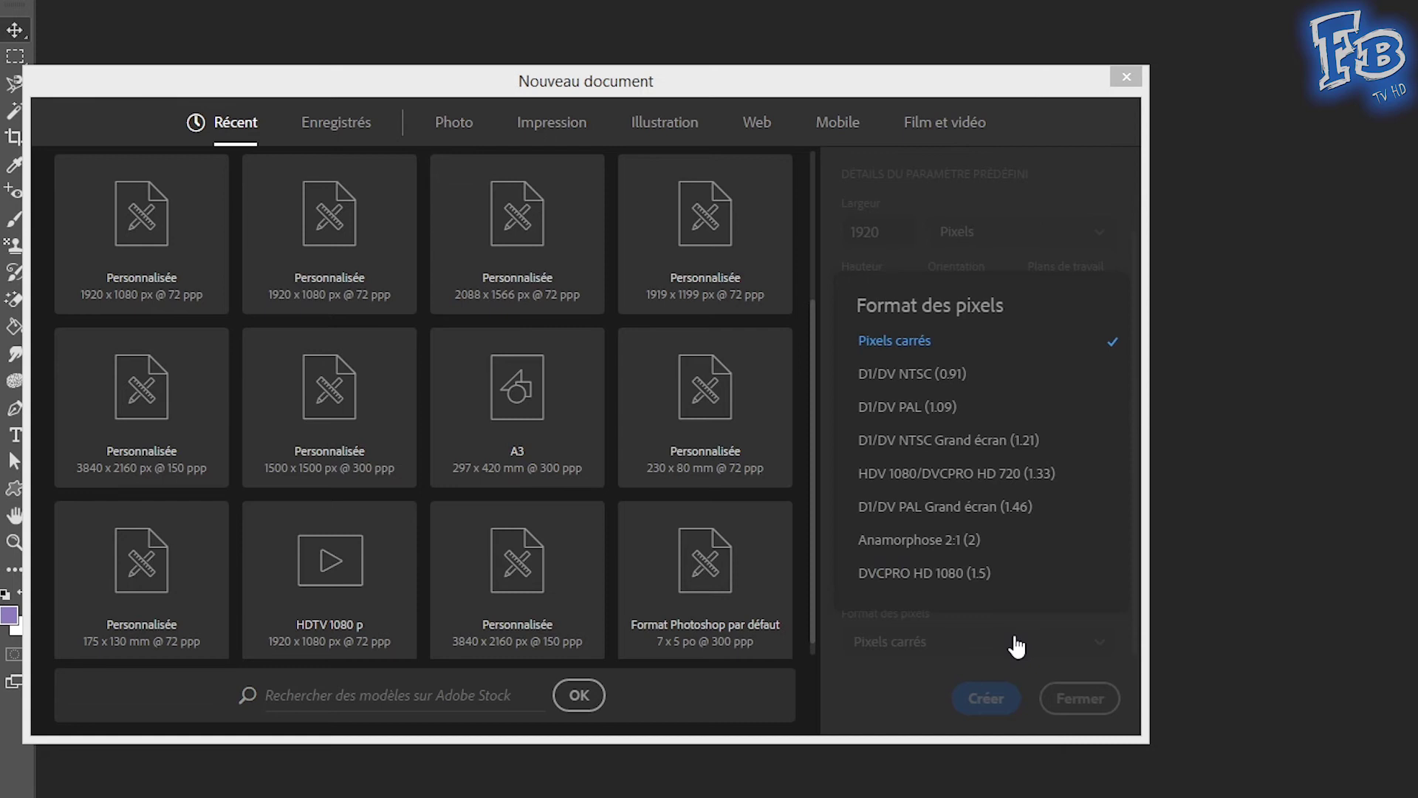
- Save the current settings as a preset named 'Mes paramètres persos'
click(1016, 646)
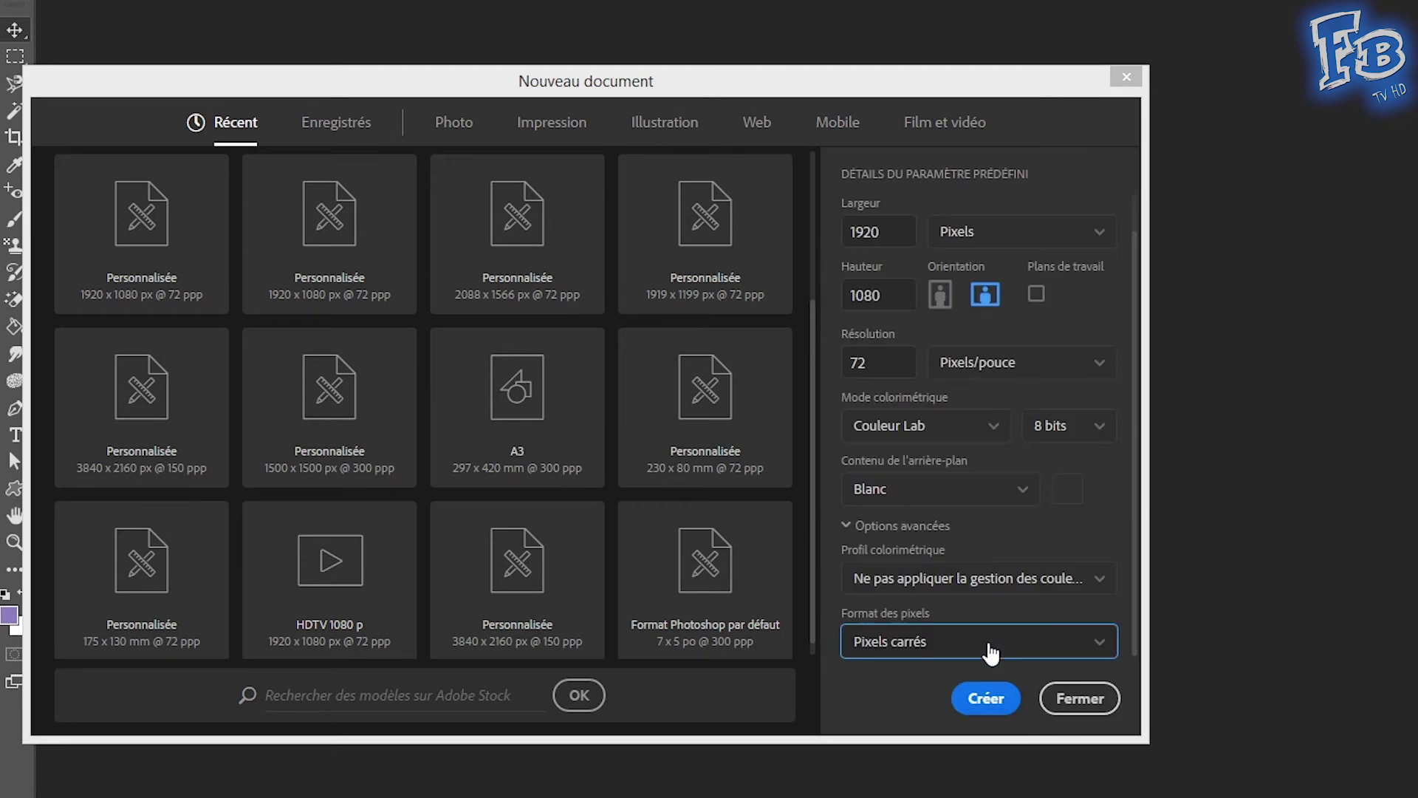
scroll(1004, 590, up, 2)
click(1101, 216)
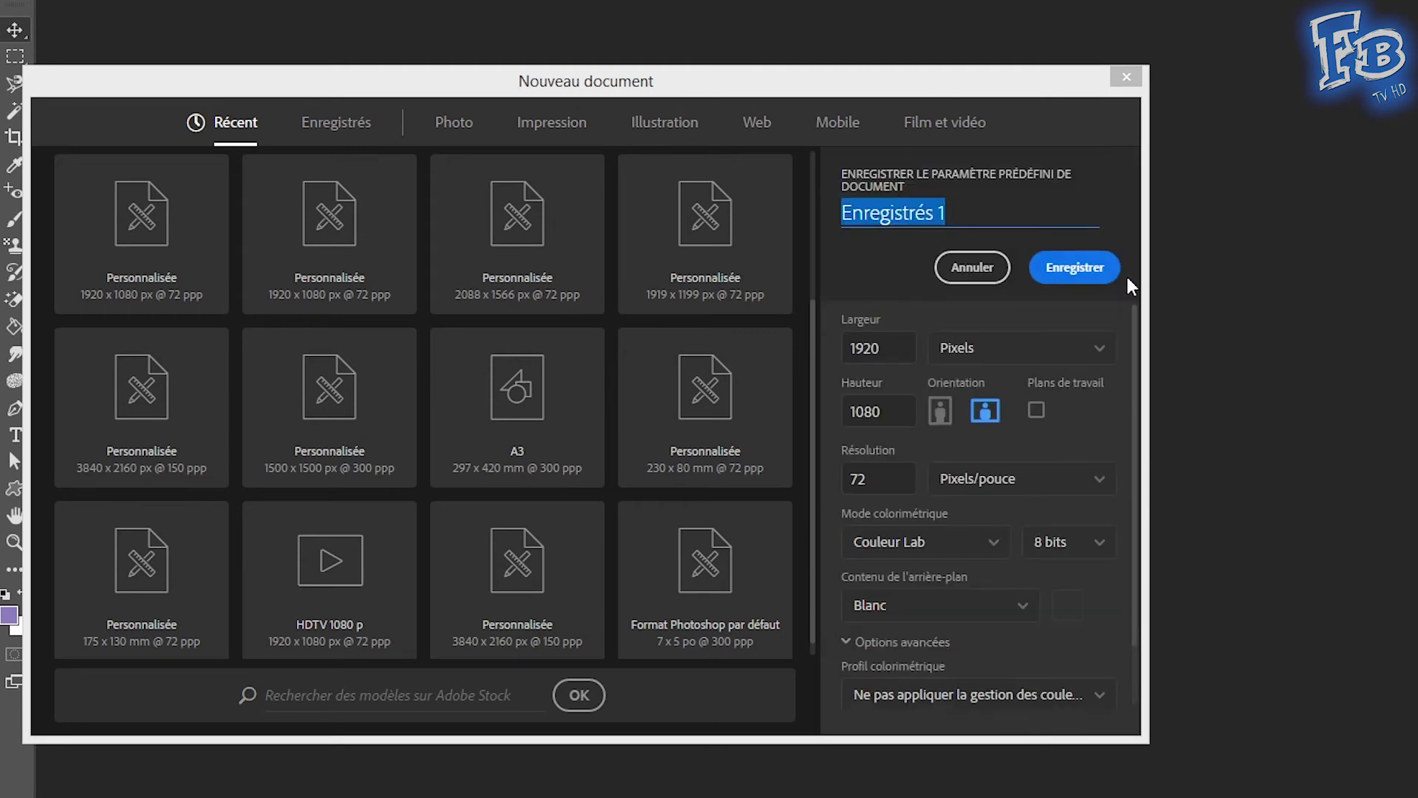
text(Mes paramètres persos)
key(Return)
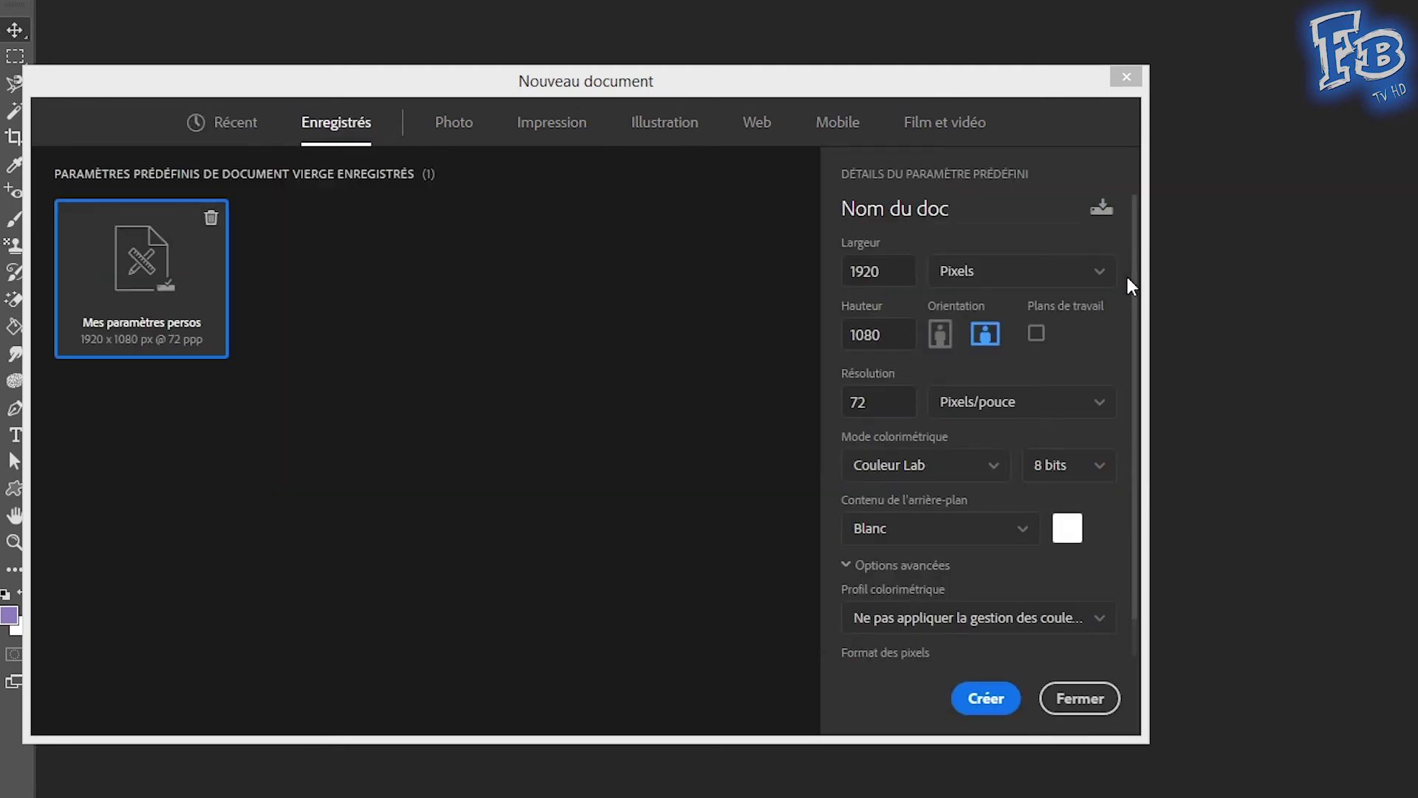
- Browse the built-in Photo and Film et vidéo document presets
click(453, 122)
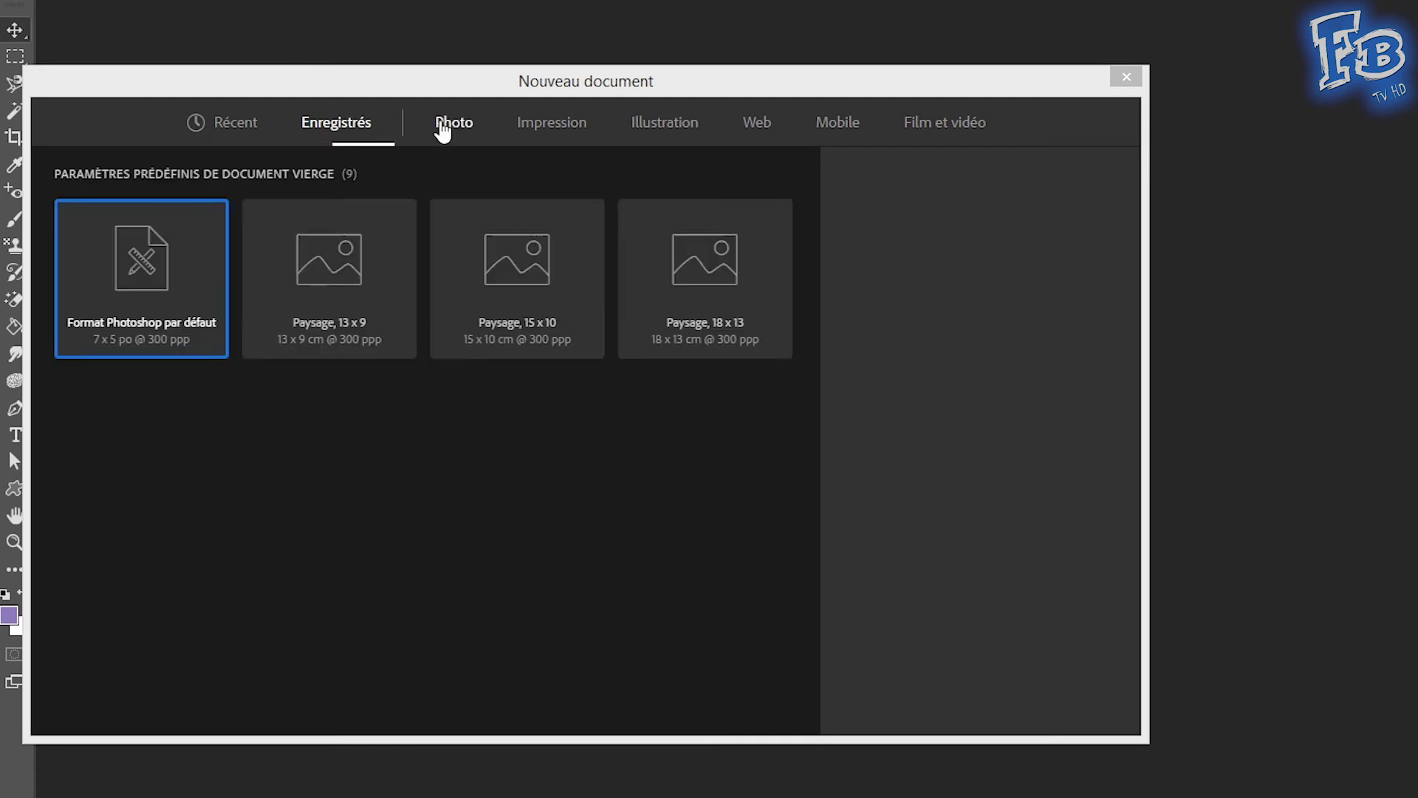
click(569, 125)
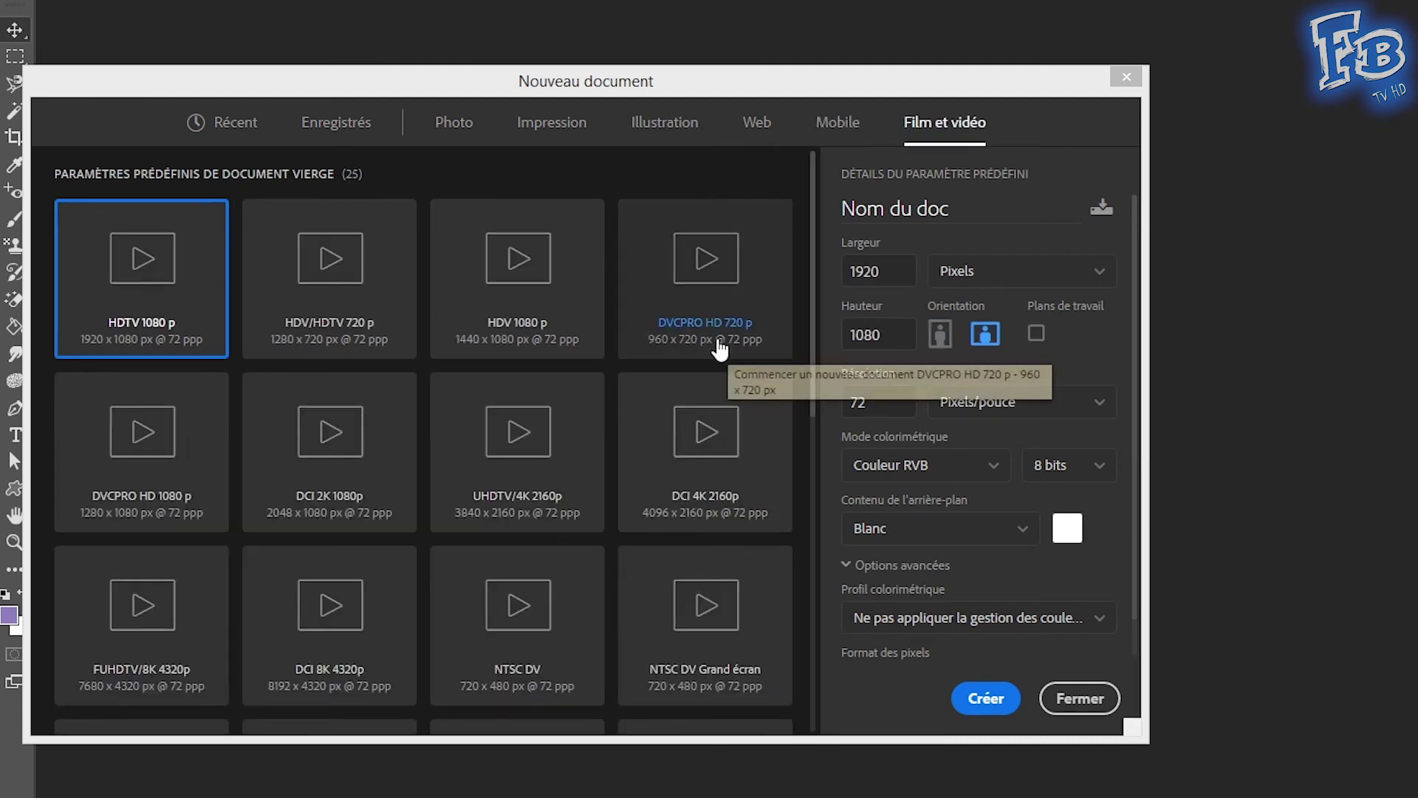
scroll(721, 349, down, 2)
scroll(720, 349, down, 2)
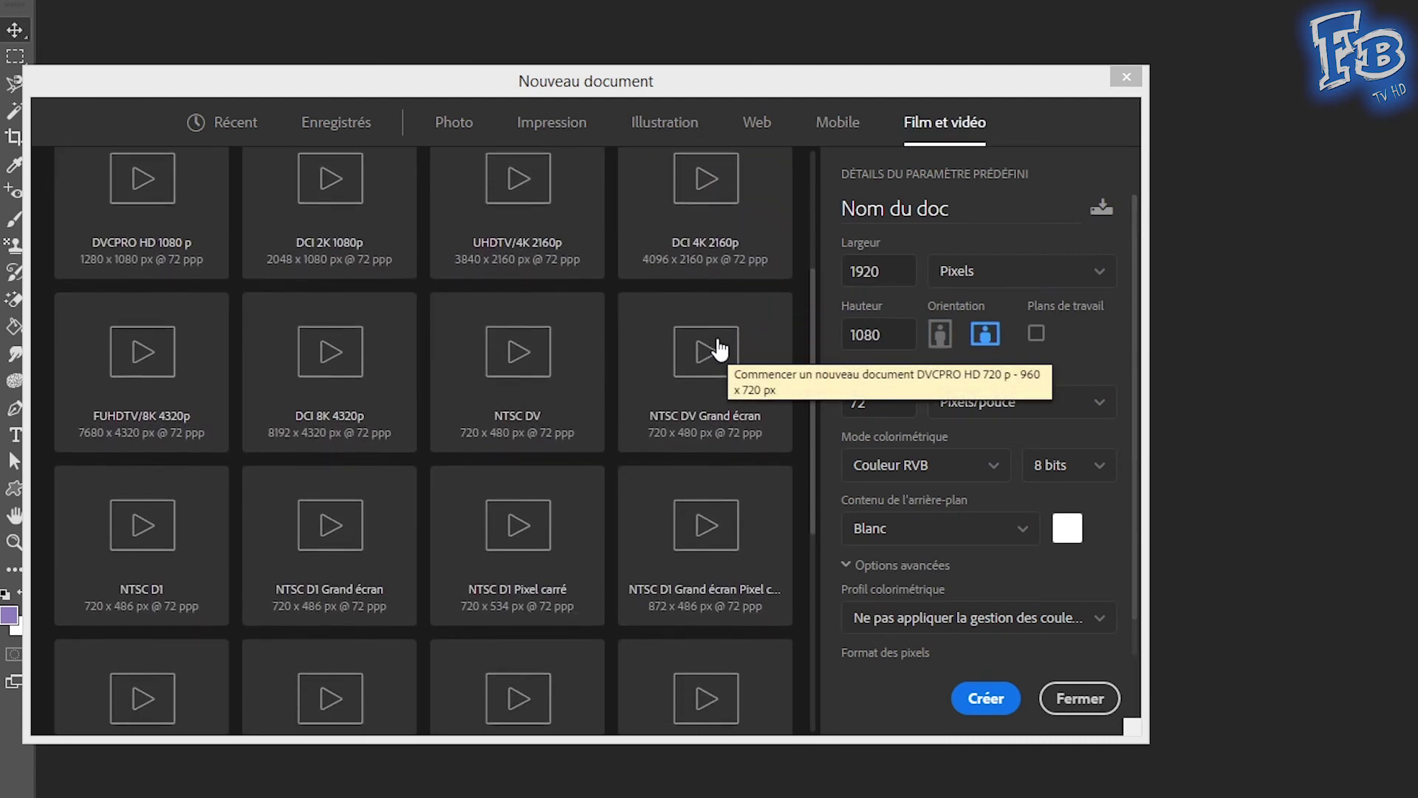
scroll(720, 349, down, 3)
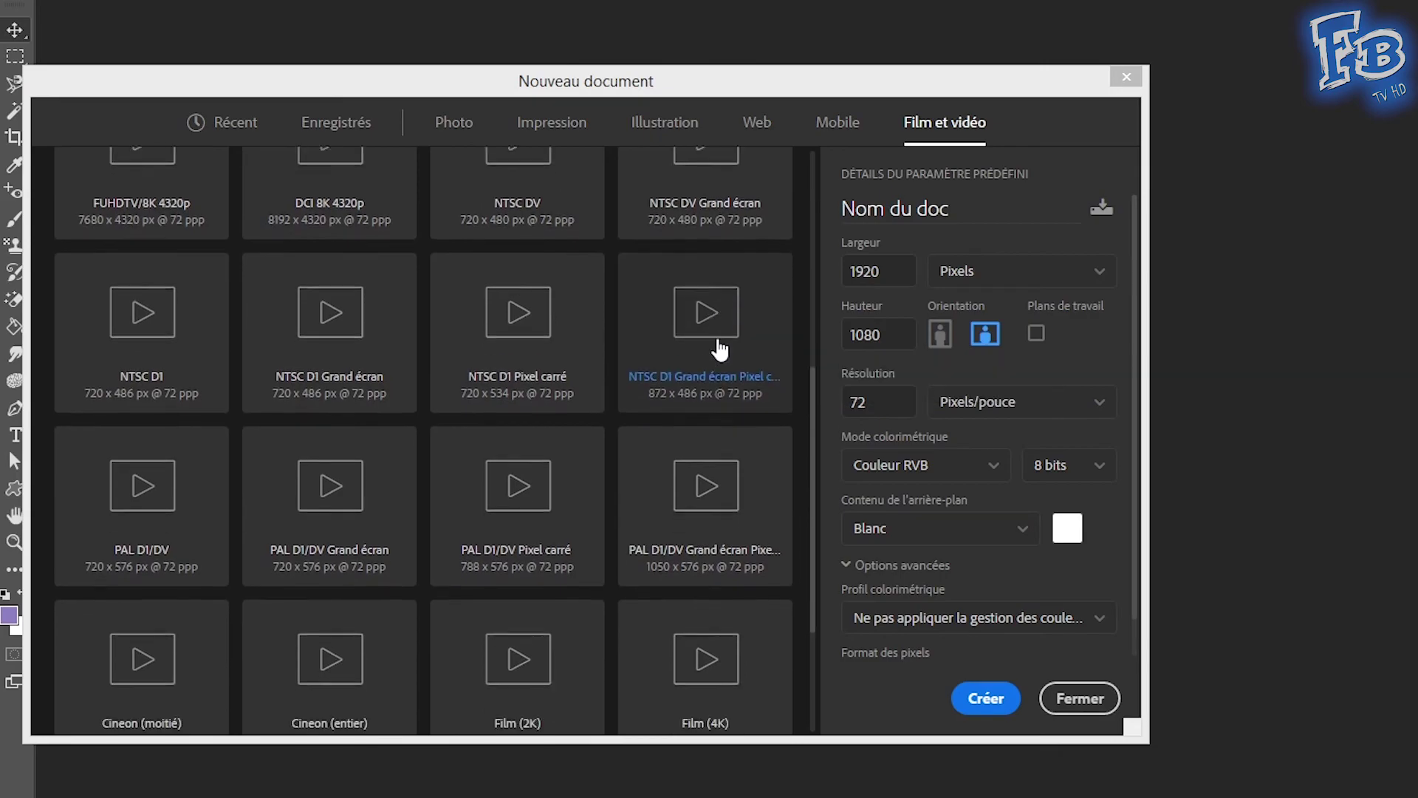
scroll(720, 349, down, 2)
scroll(720, 348, down, 2)
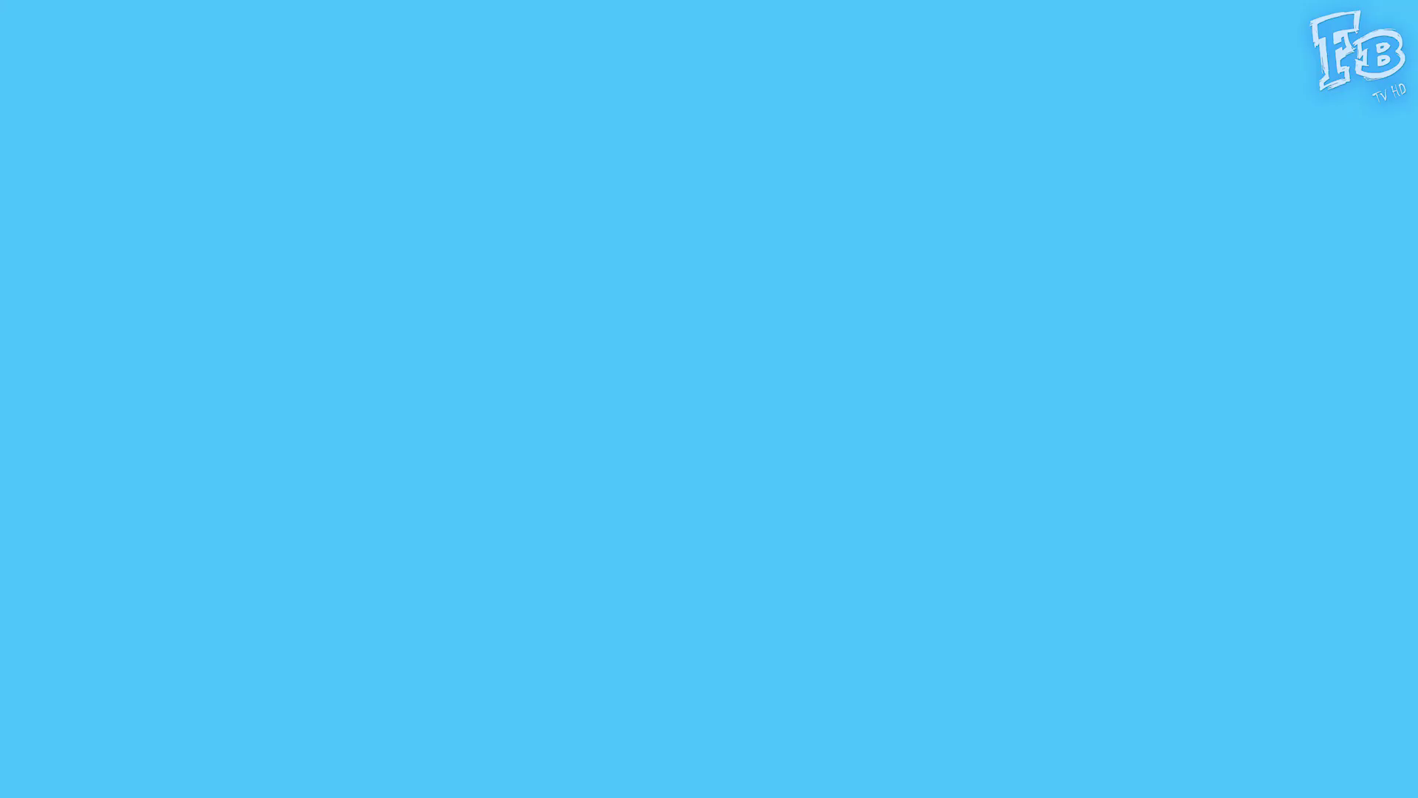